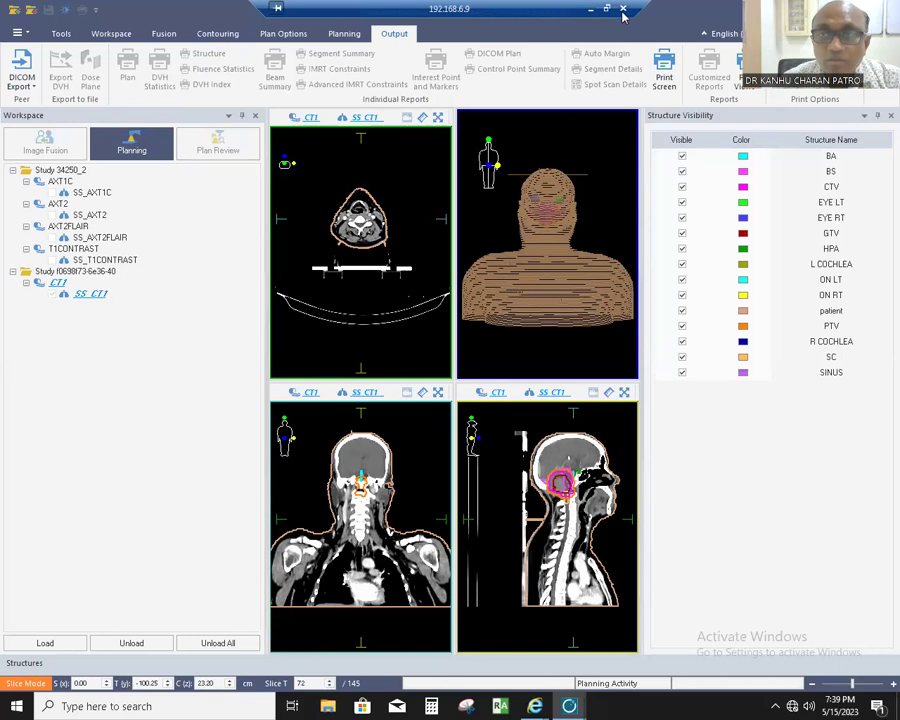
Step: Switch to the Monaco window holding the DICOM Import dialog and move the dialog fully into view
left_click(607, 11)
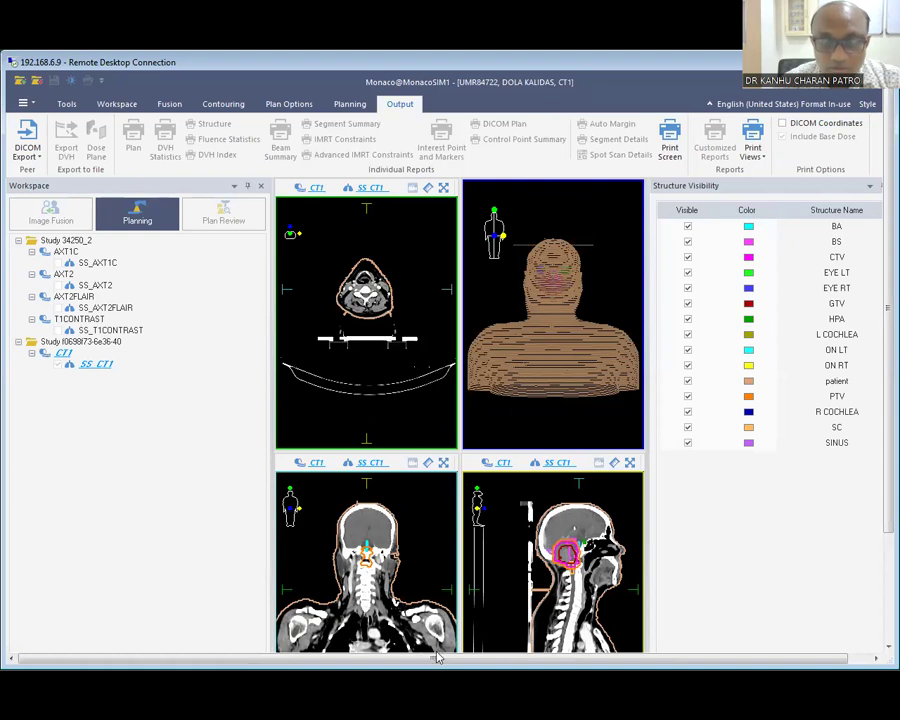
left_click_drag(493, 657, 495, 657)
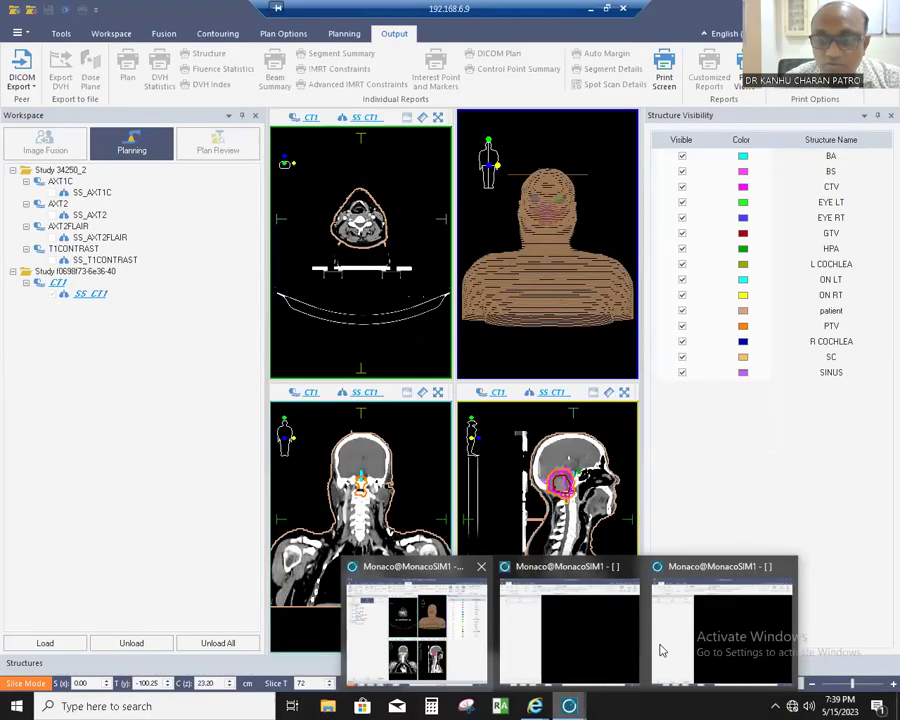
left_click(712, 652)
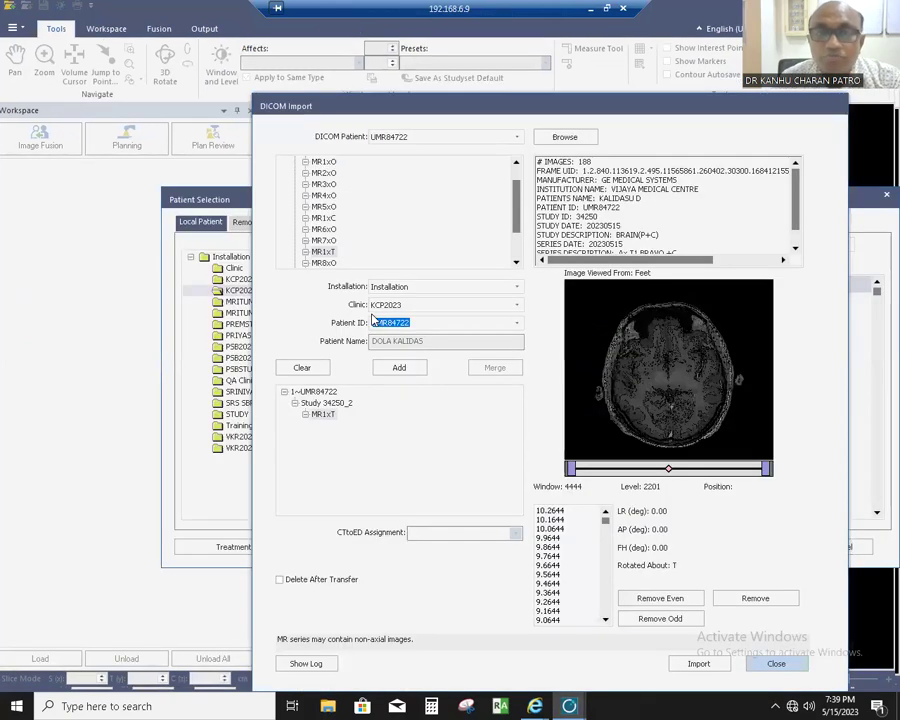
left_click_drag(556, 116, 521, 83)
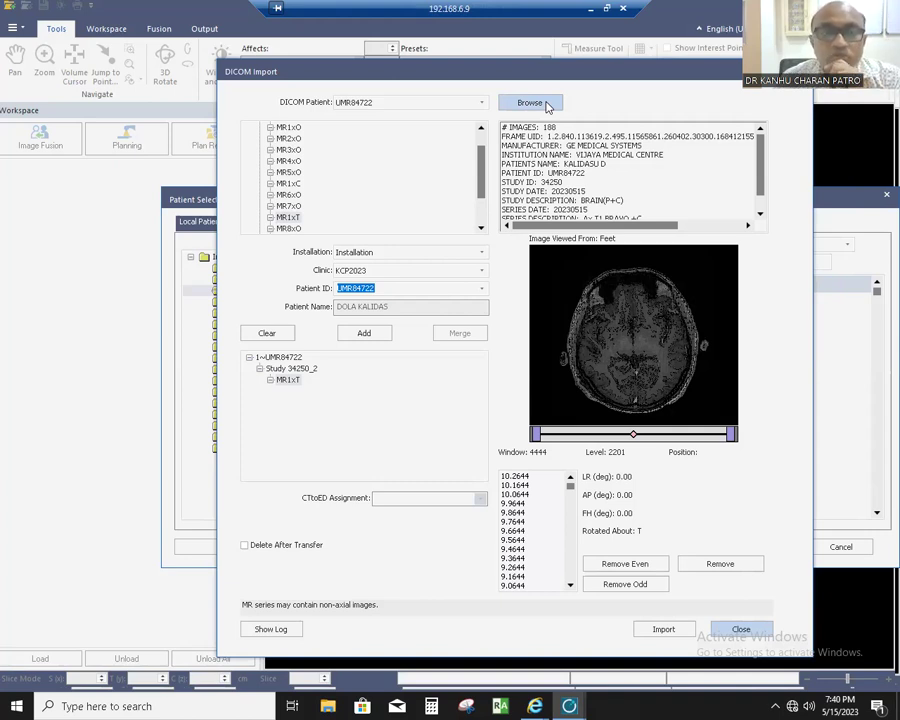
Step: Add the MR4xO series to the study's import list, and close DICOM Import without importing it
left_click(277, 164)
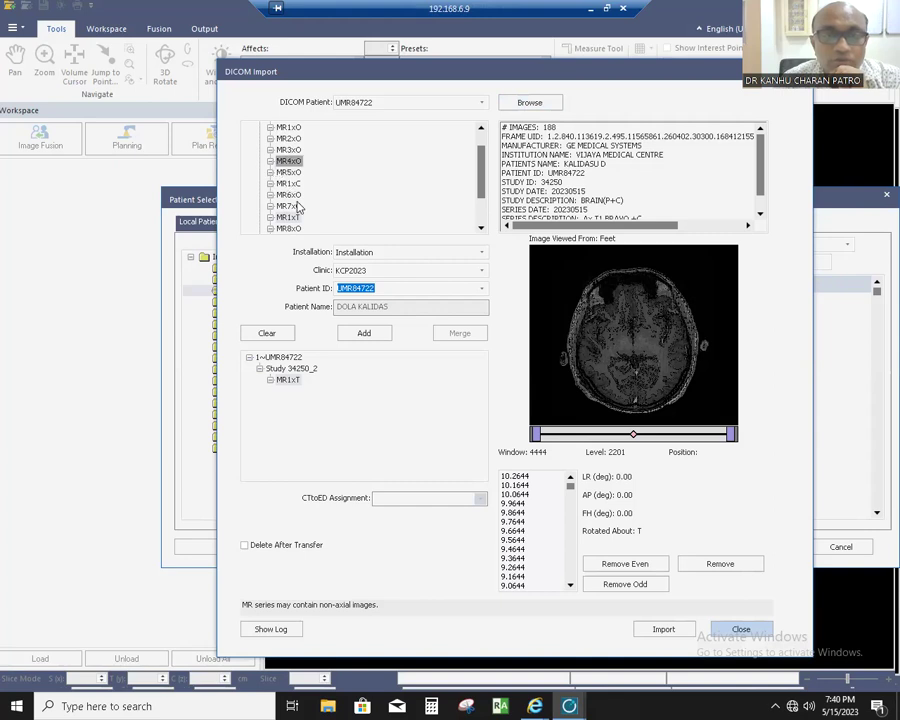
left_click(366, 333)
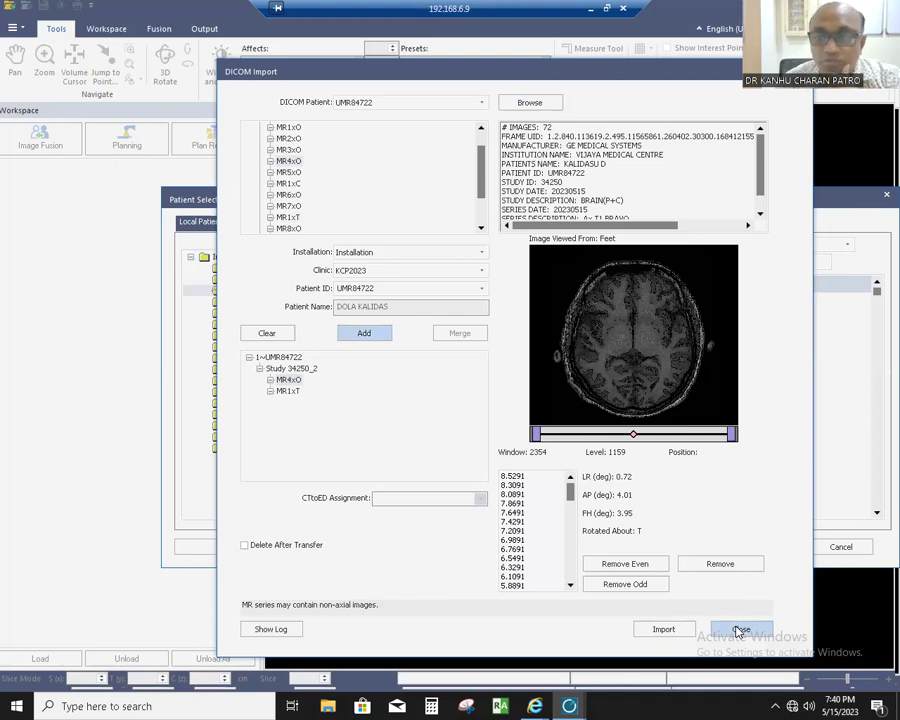
left_click(740, 630)
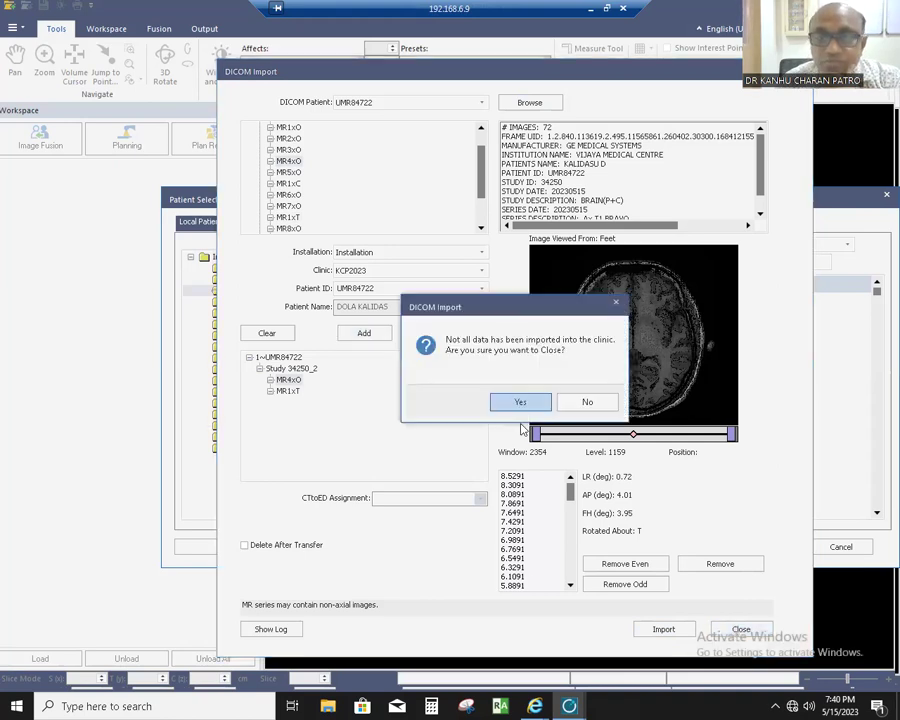
left_click(516, 401)
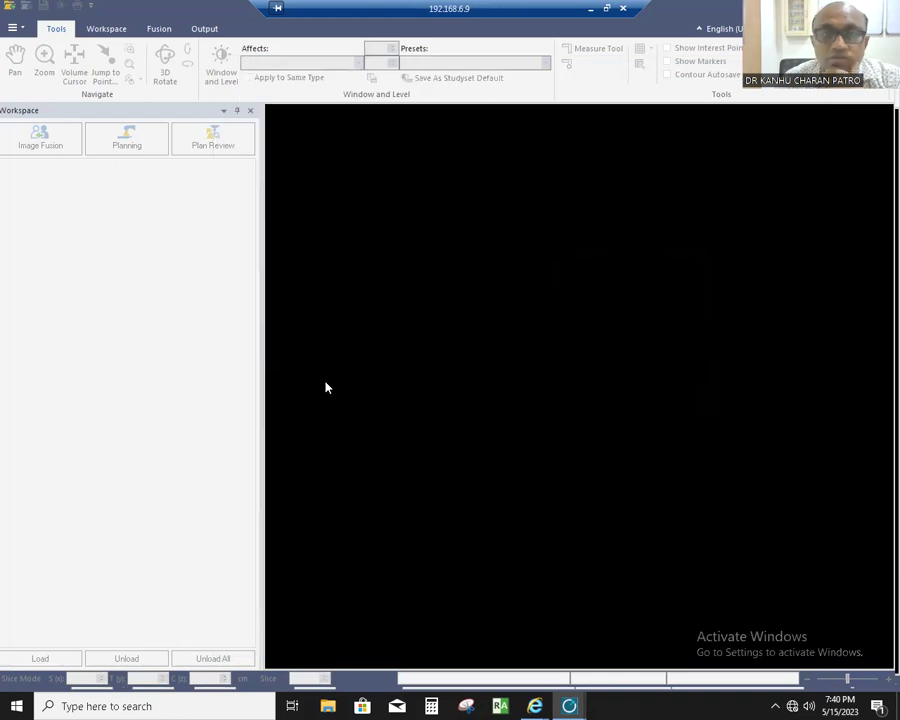
Step: In the Monaco window with the loaded CT1 study, hide all structures and maximize the axial view
left_click(569, 705)
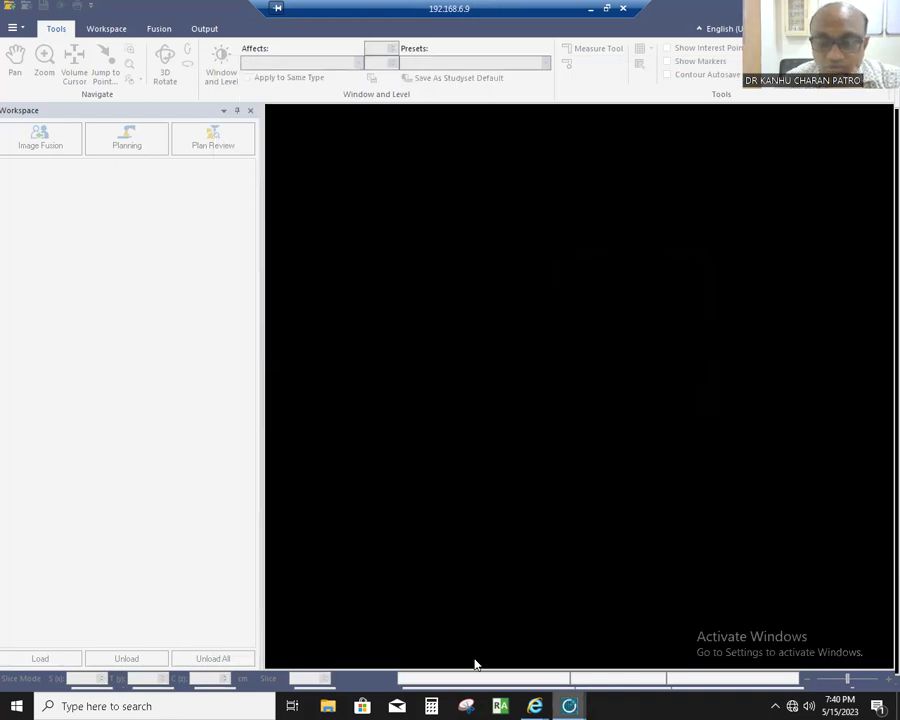
left_click(432, 637)
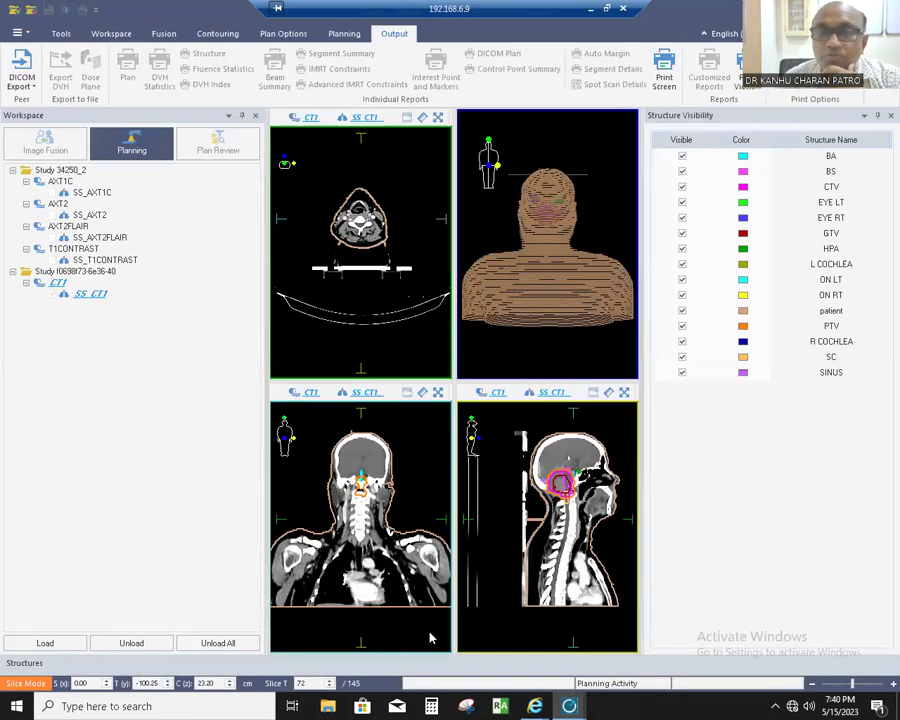
left_click(682, 140)
left_click(438, 118)
Step: Enlarge and center the axial CT image, and browse the slices from the neck up to eye level
right_click(518, 303)
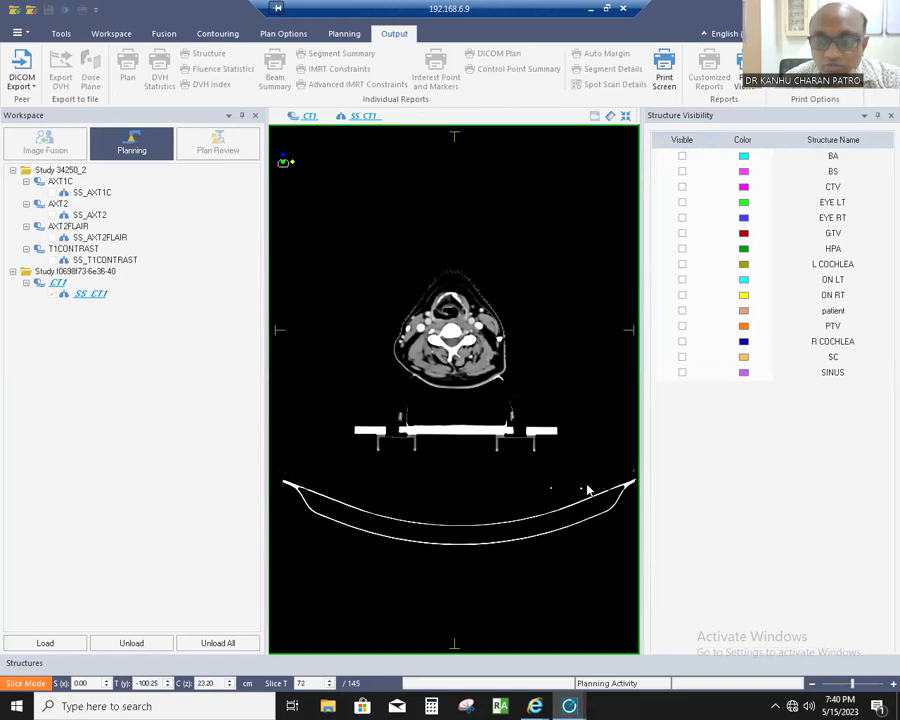
left_click(557, 430)
left_click_drag(512, 497, 510, 247)
scroll(511, 249, "up", 12)
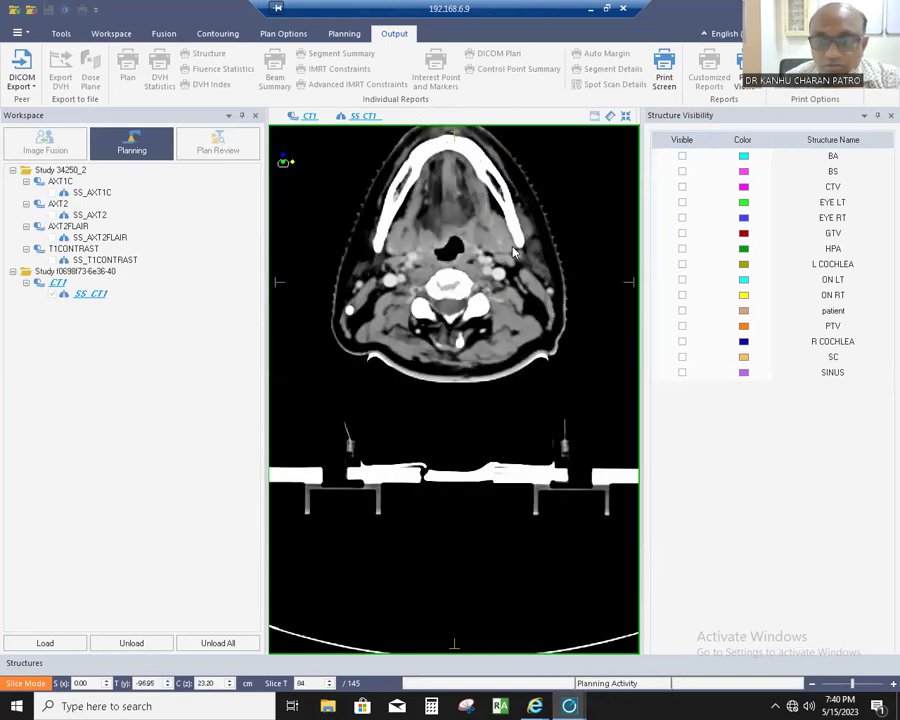
right_click(510, 245)
left_click(562, 423)
left_click_drag(484, 349, 493, 405)
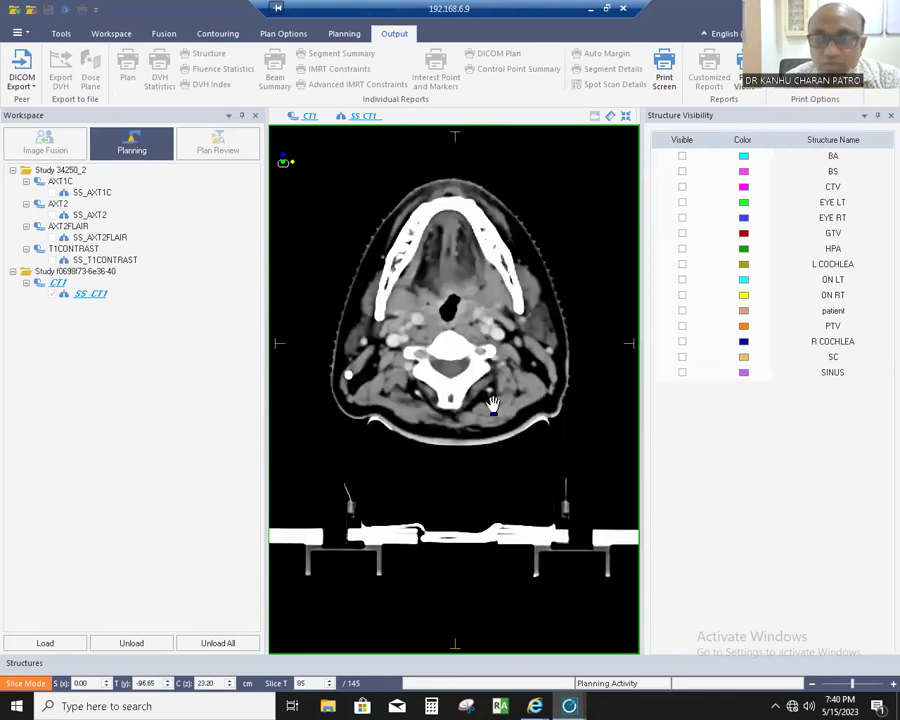
scroll(493, 405, "up", 6)
scroll(493, 405, "up", 20)
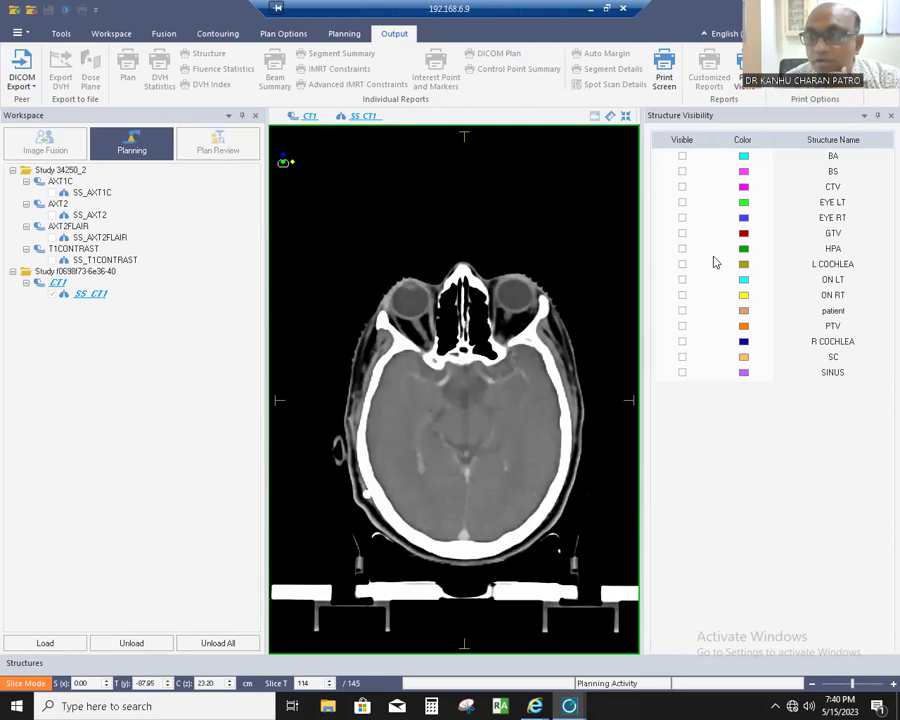
Step: Show the EYE LT and EYE RT contours and review them on the axial slices through the orbits
left_click(683, 203)
left_click(683, 219)
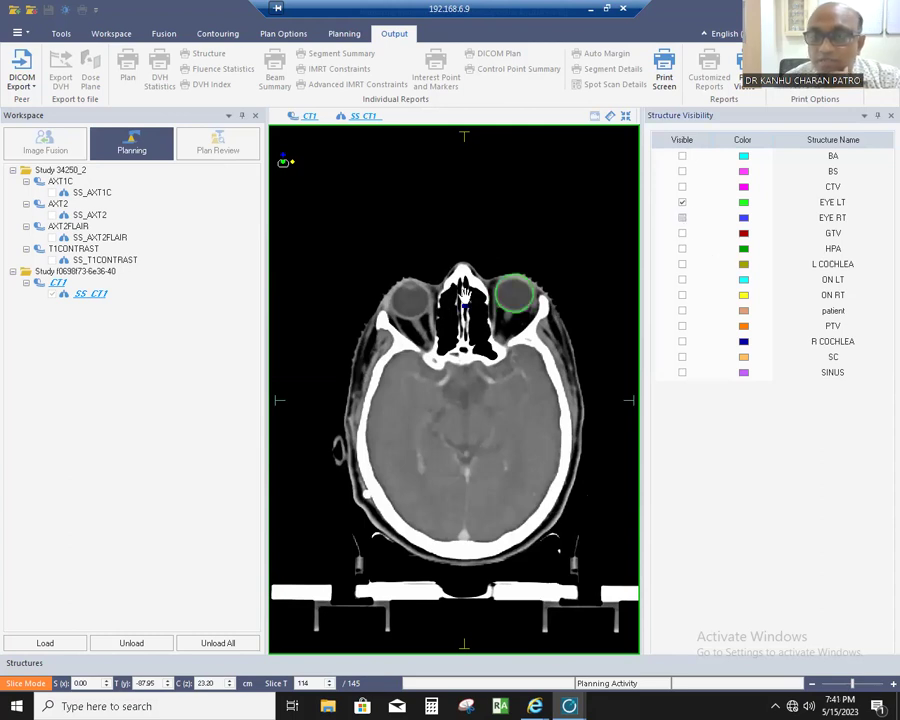
scroll(462, 293, "up", 2)
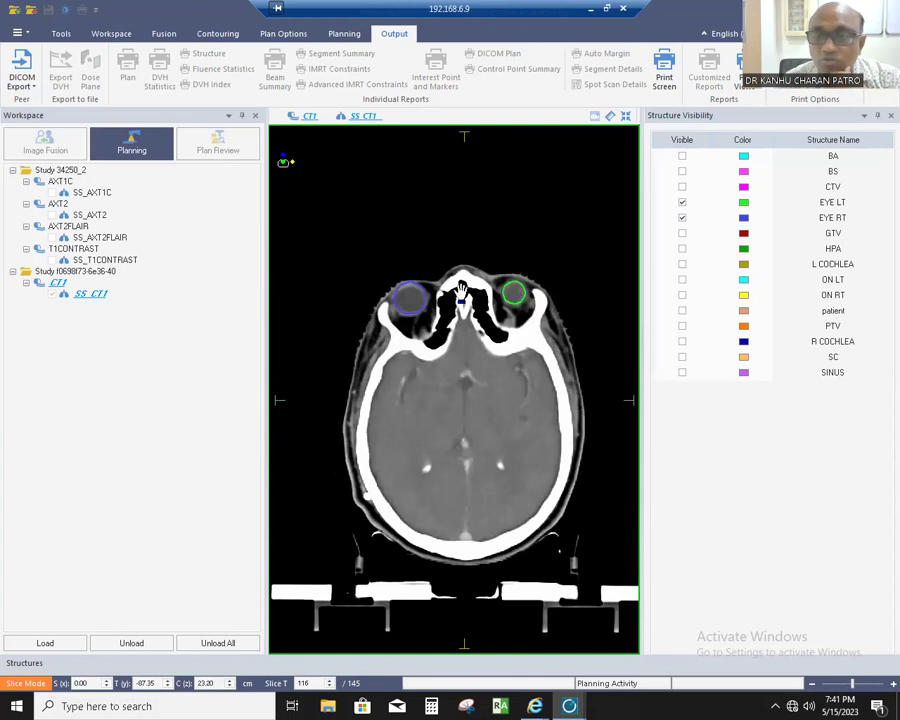
scroll(461, 289, "up", 3)
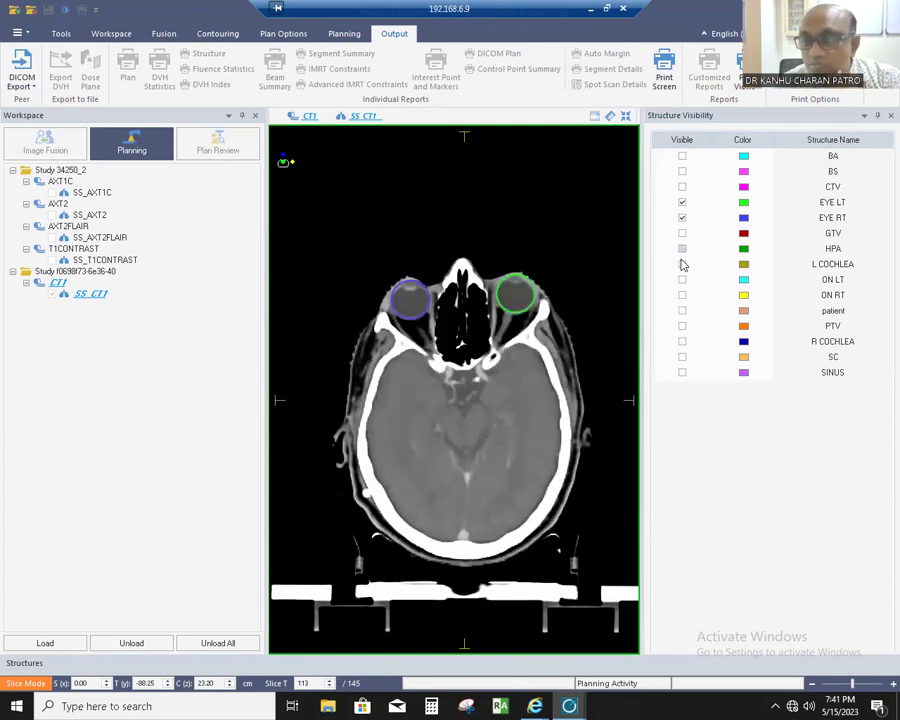
Step: Show the BA contour and follow it through the axial CT slices down the brainstem and back up
left_click(682, 156)
scroll(482, 369, "up", 4)
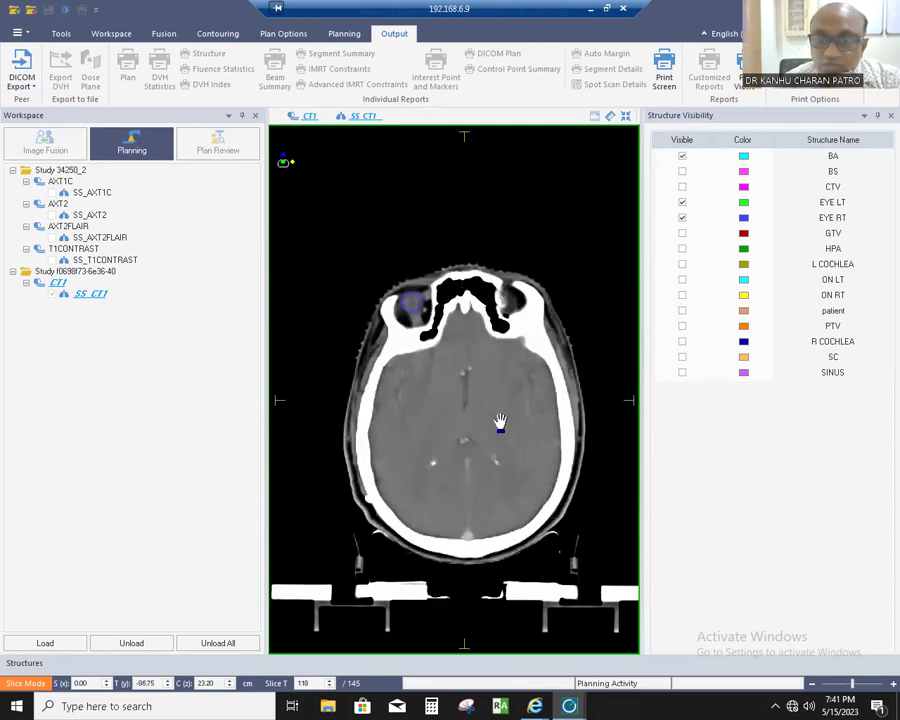
scroll(499, 427, "down", 7)
scroll(500, 428, "down", 3)
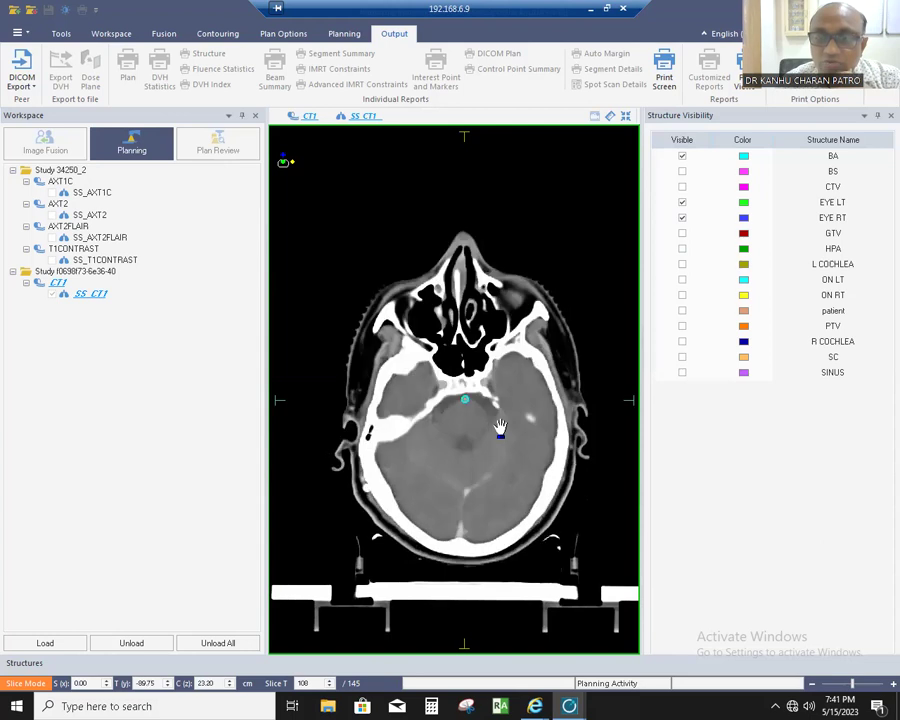
scroll(500, 428, "down", 3)
scroll(500, 428, "down", 6)
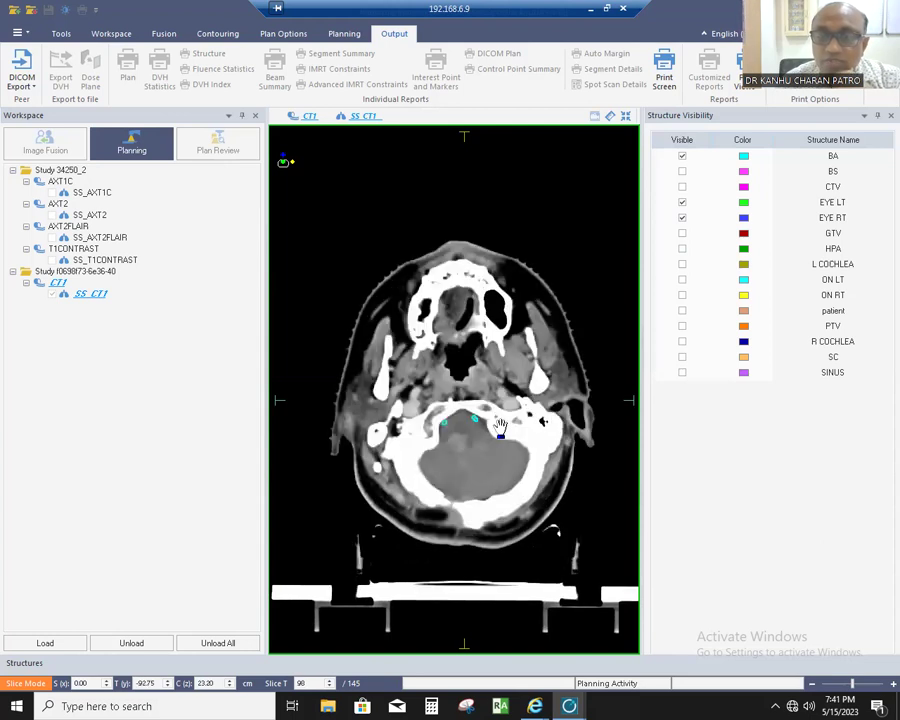
scroll(481, 445, "down", 8)
scroll(450, 434, "up", 8)
scroll(460, 432, "up", 10)
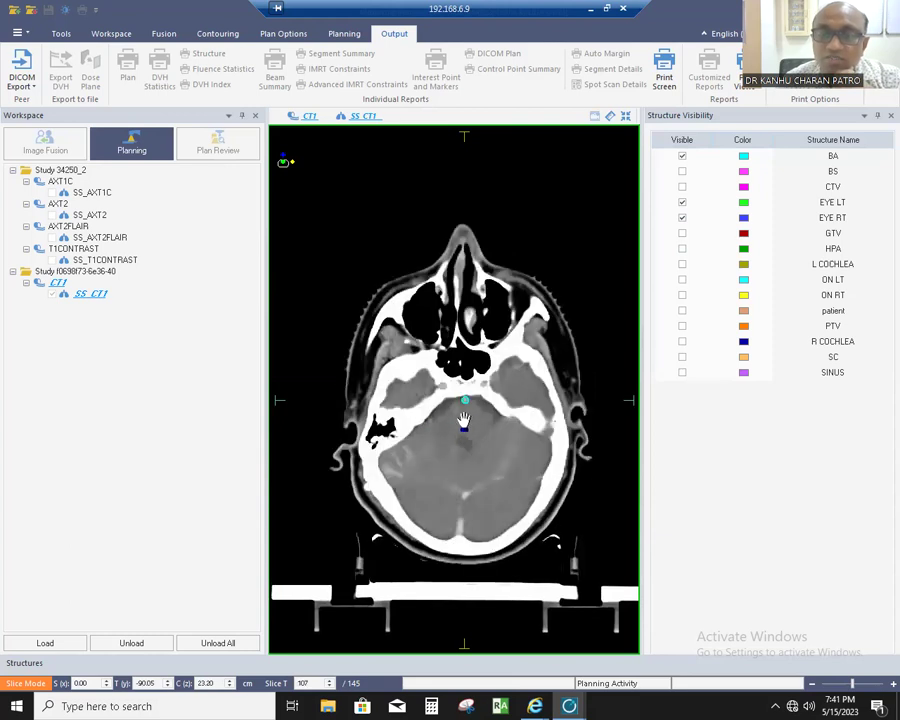
scroll(463, 420, "up", 4)
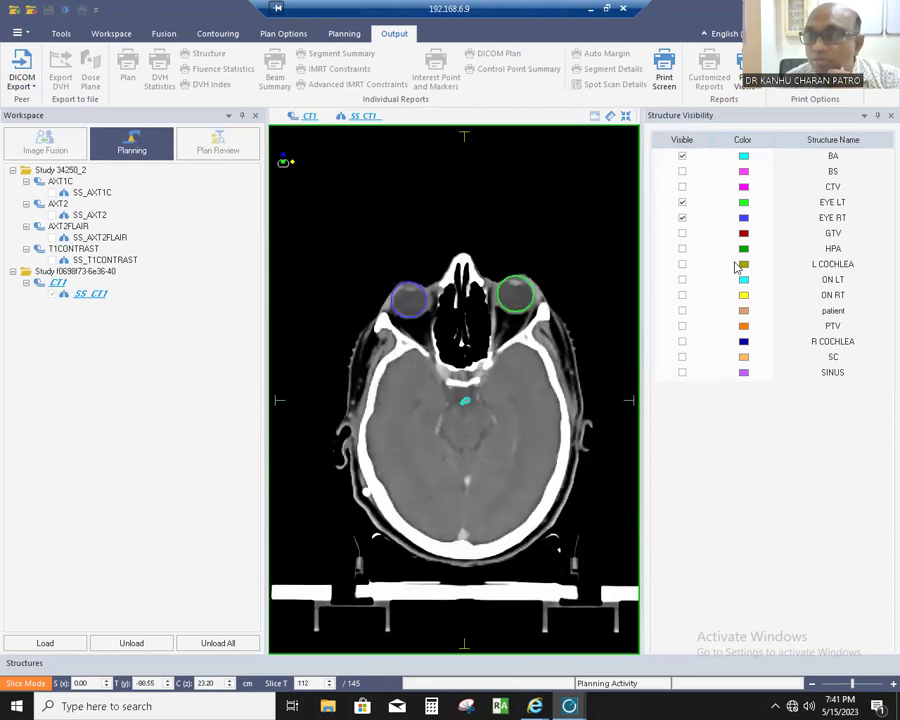
Step: Show the HPA contour and check it on the neighbouring axial CT slices
left_click(682, 249)
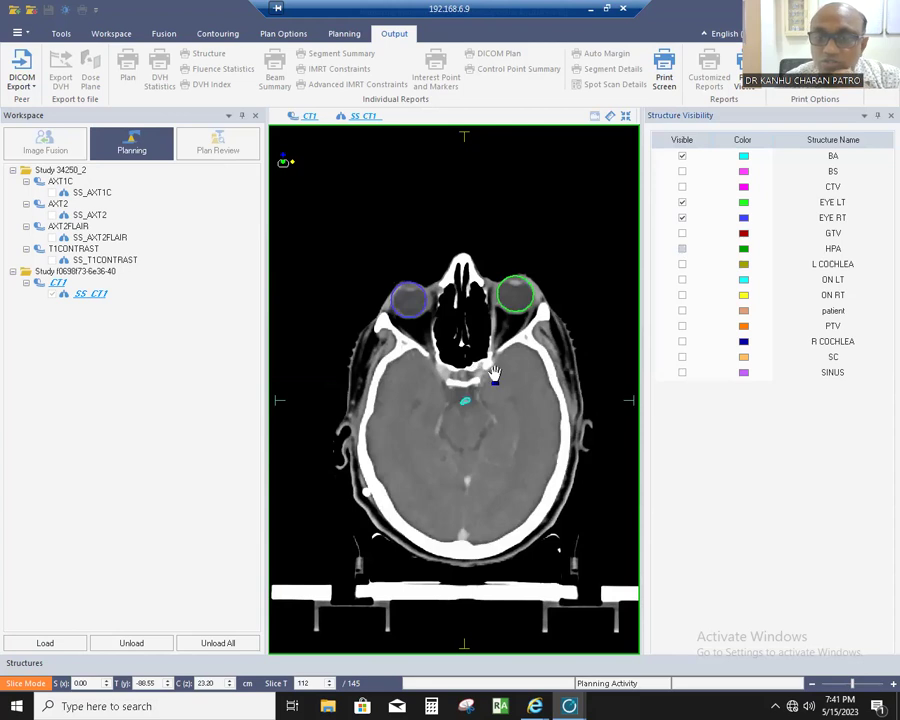
scroll(493, 373, "down", 1)
scroll(468, 393, "up", 1)
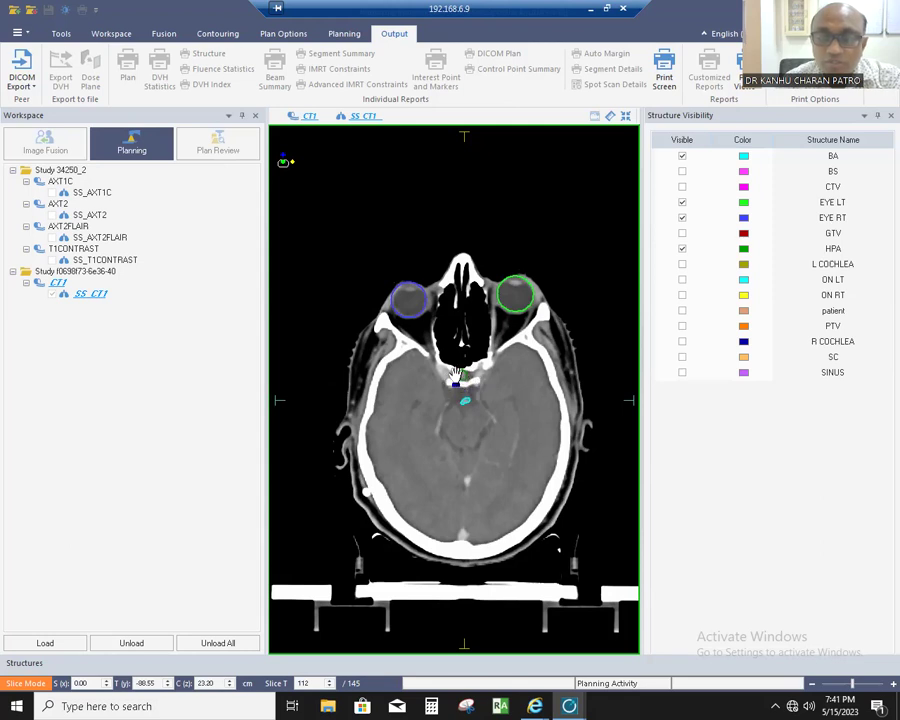
scroll(479, 389, "up", 2)
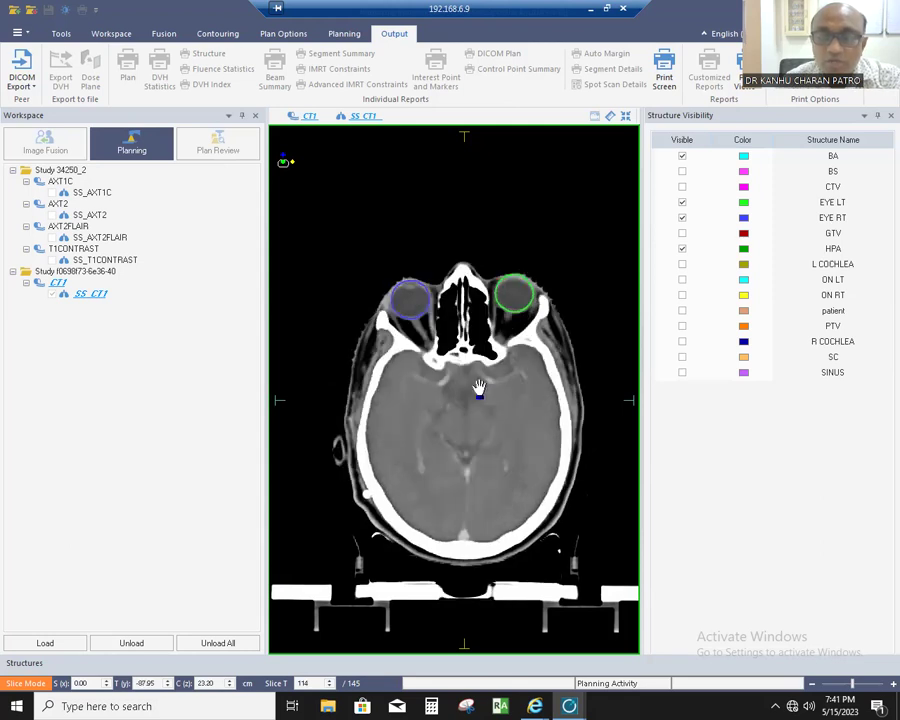
scroll(479, 388, "up", 2)
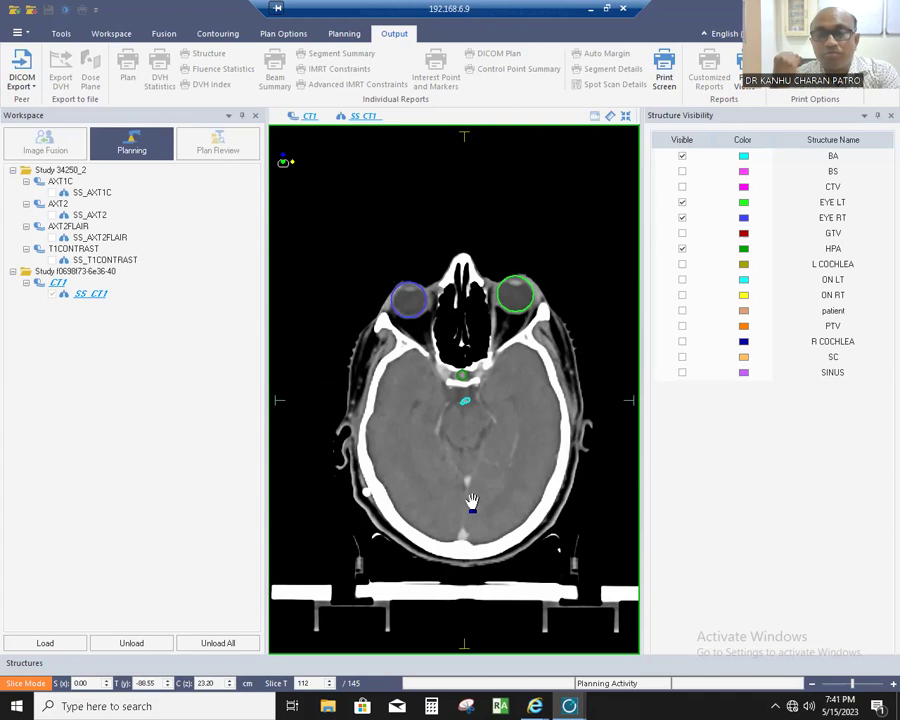
Step: Show the SINUS contour and review its course on the axial slices from the skull base upward
left_click(683, 373)
scroll(565, 488, "down", 2)
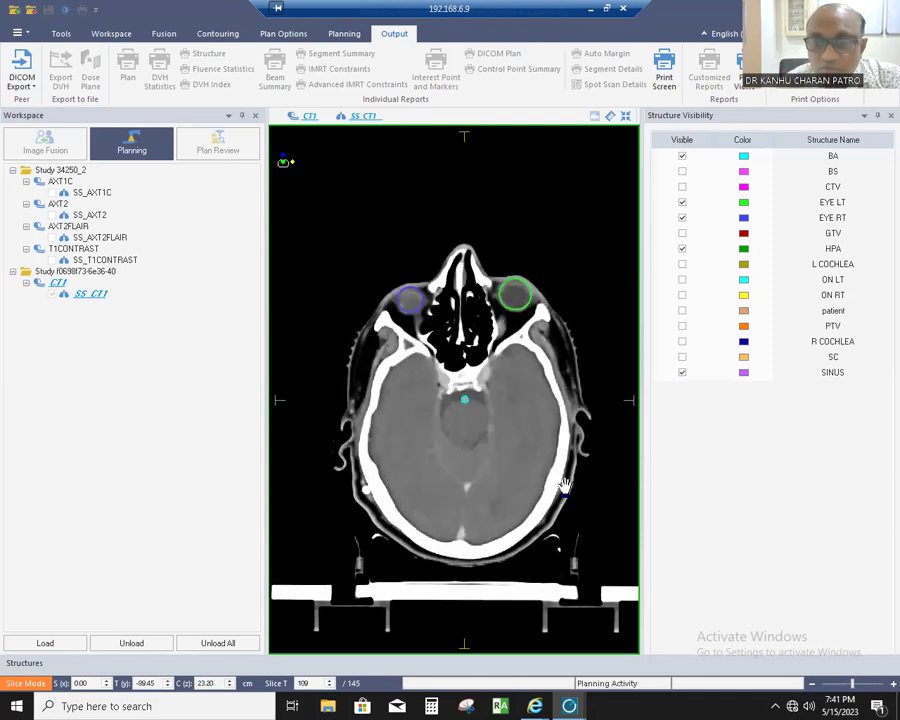
scroll(480, 521, "down", 6)
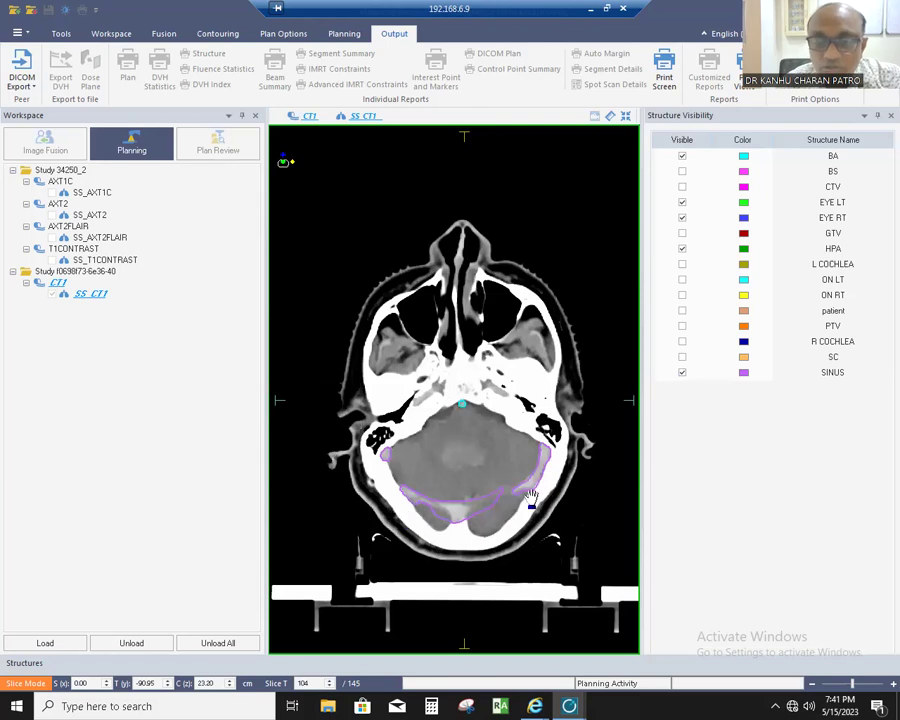
scroll(526, 490, "down", 1)
scroll(521, 481, "up", 6)
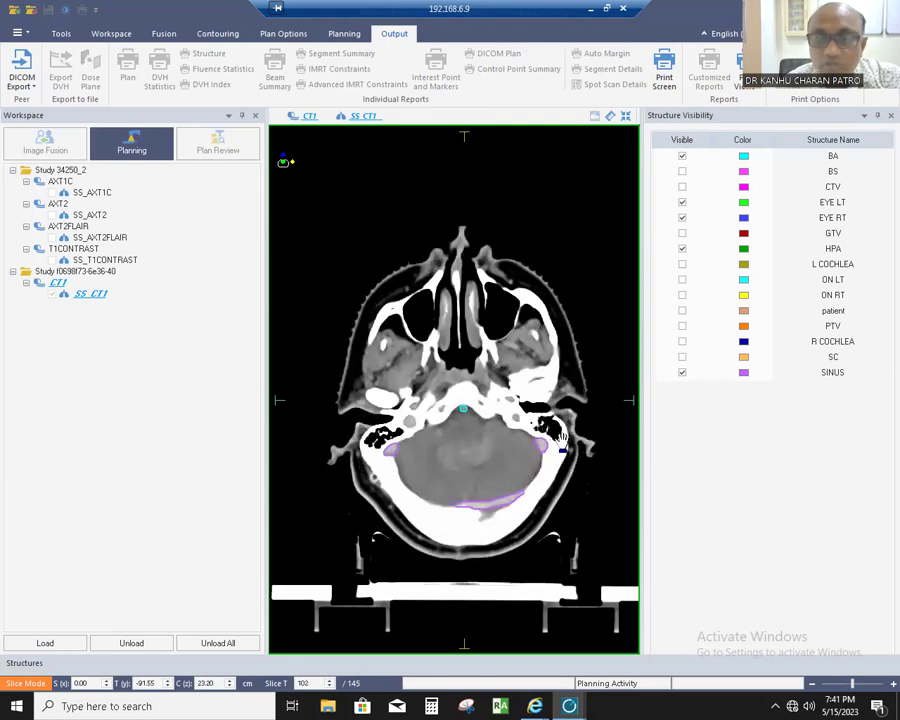
scroll(562, 440, "up", 6)
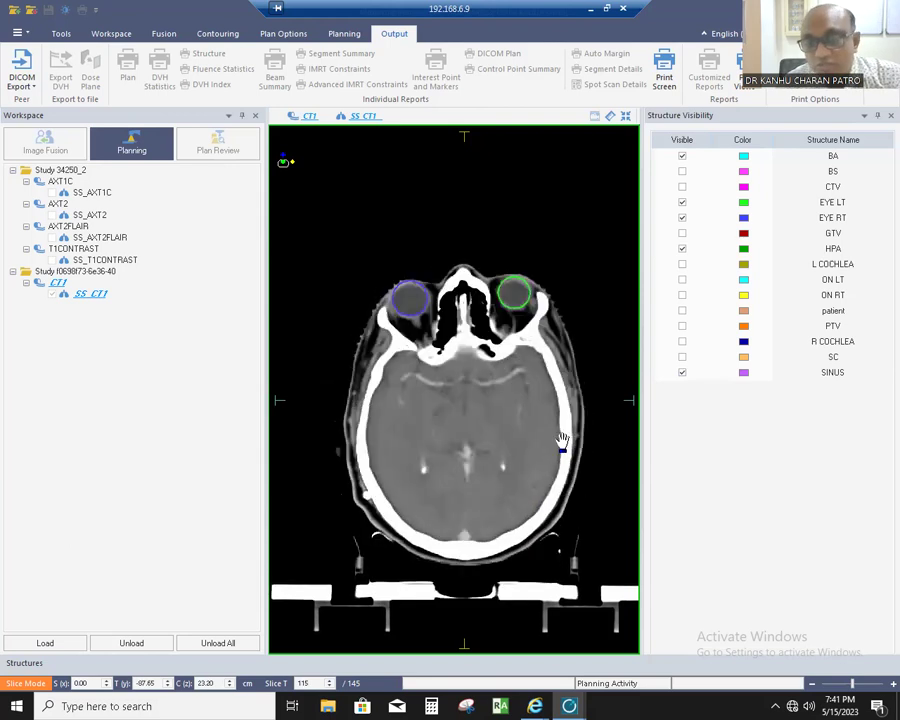
scroll(562, 440, "up", 2)
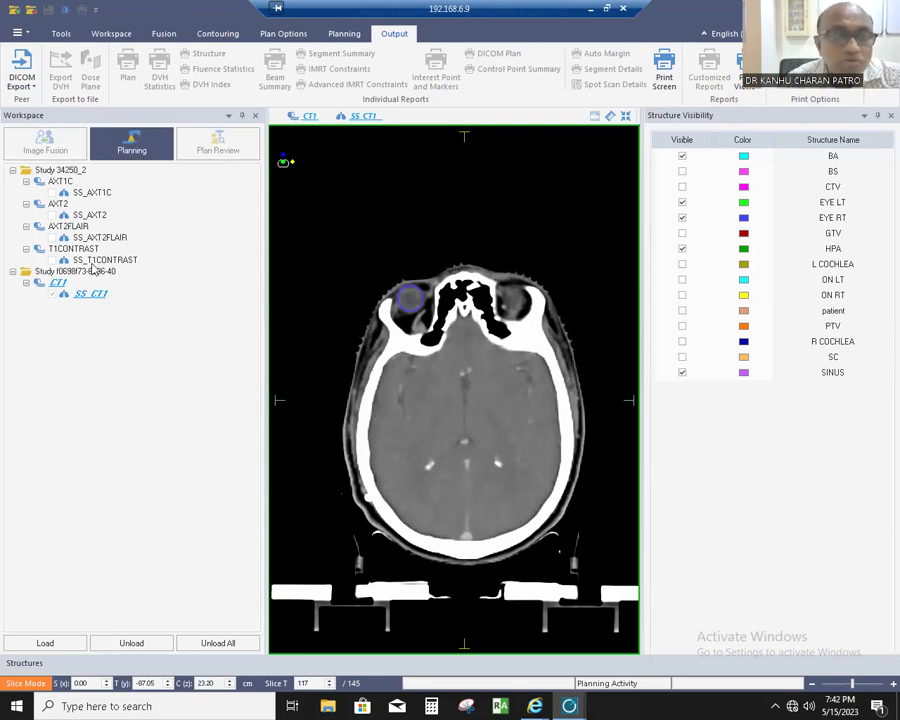
Step: Load the T1CONTRAST series as the secondary image set for CT1
right_click(92, 247)
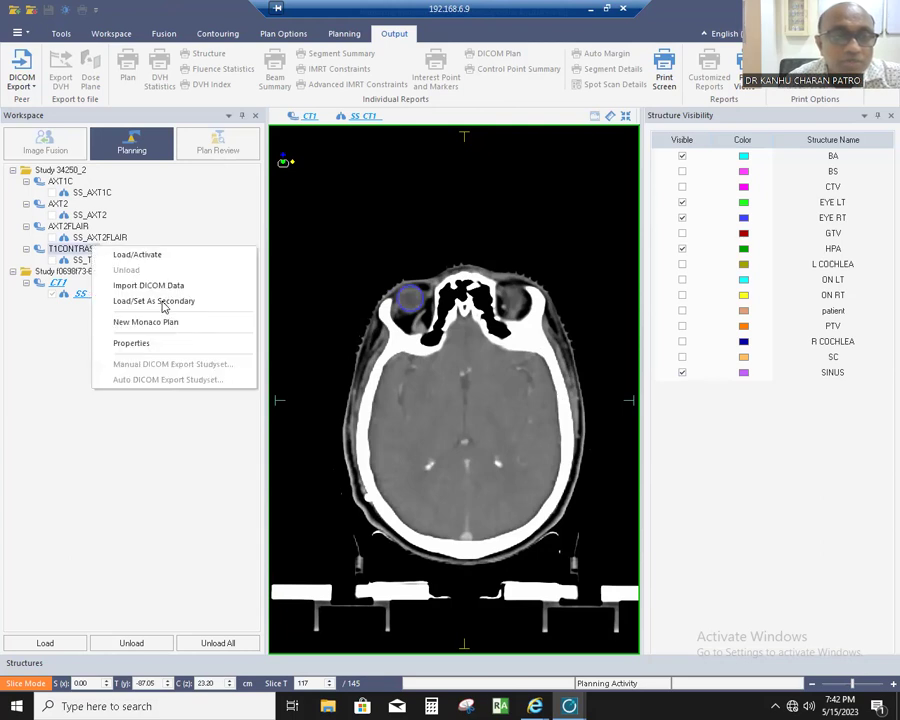
left_click(163, 303)
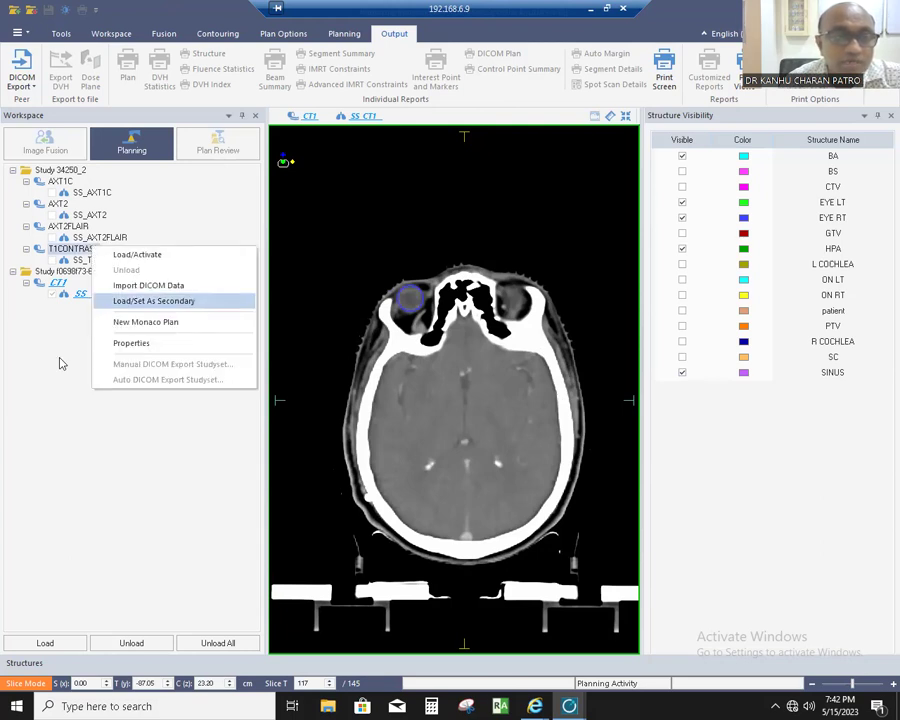
right_click(80, 251)
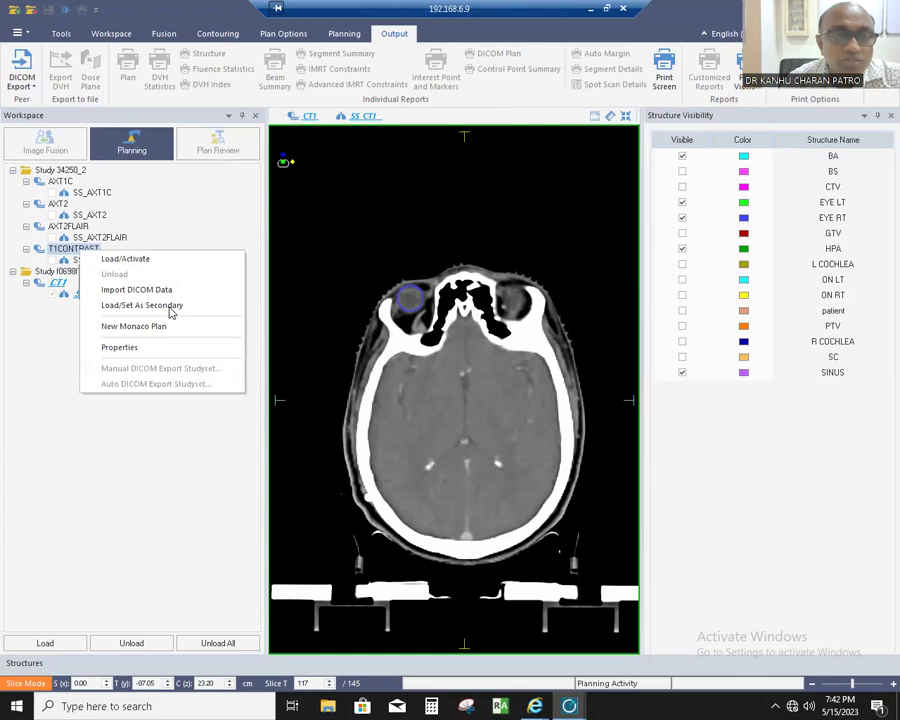
left_click(170, 306)
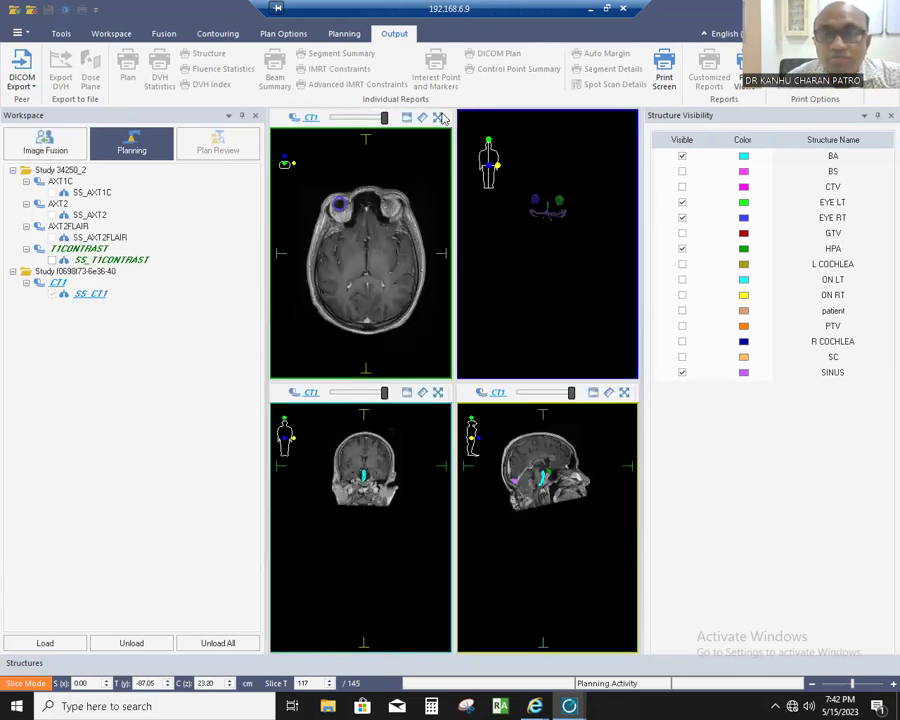
Step: Enlarge the axial view, blend it to T1CONTRAST and check the eye, HPA and BA contours down to slice 108
left_click(438, 118)
left_click_drag(385, 115, 404, 120)
scroll(546, 412, "down", 3)
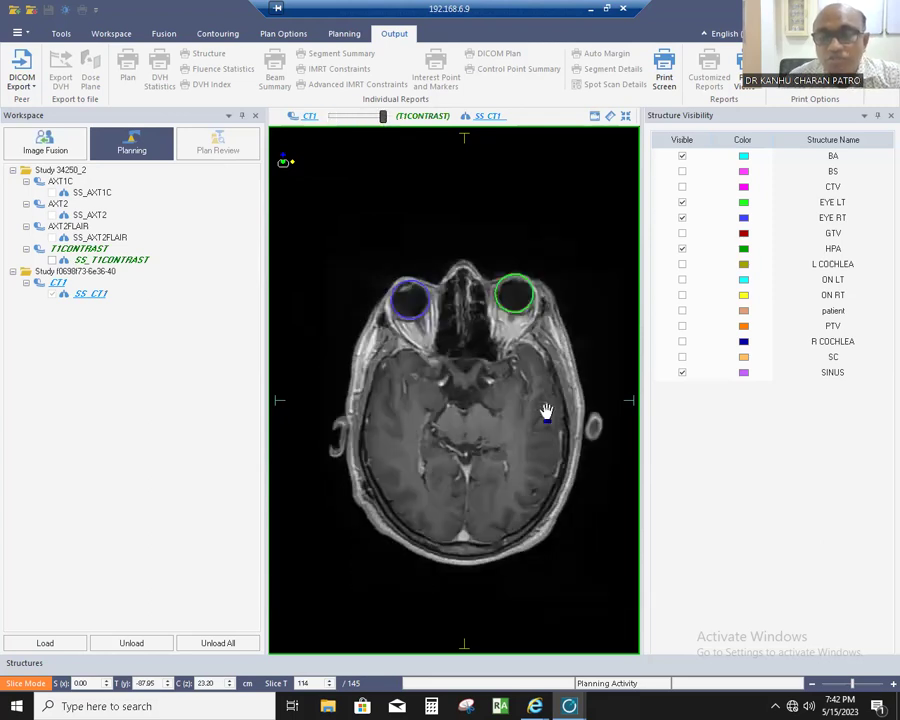
scroll(546, 410, "down", 2)
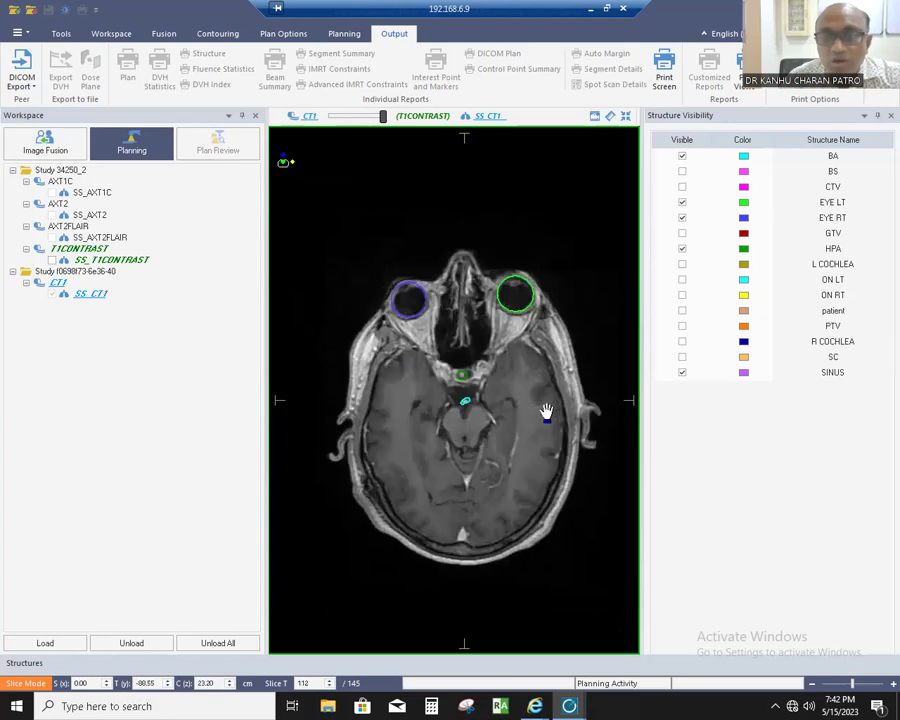
scroll(546, 410, "up", 4)
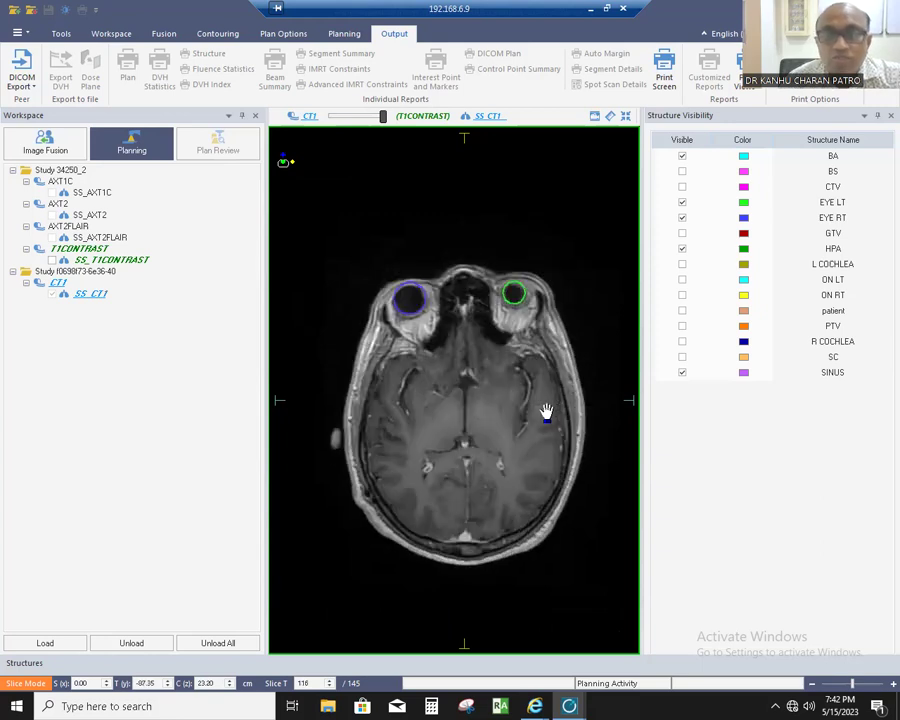
scroll(546, 410, "down", 7)
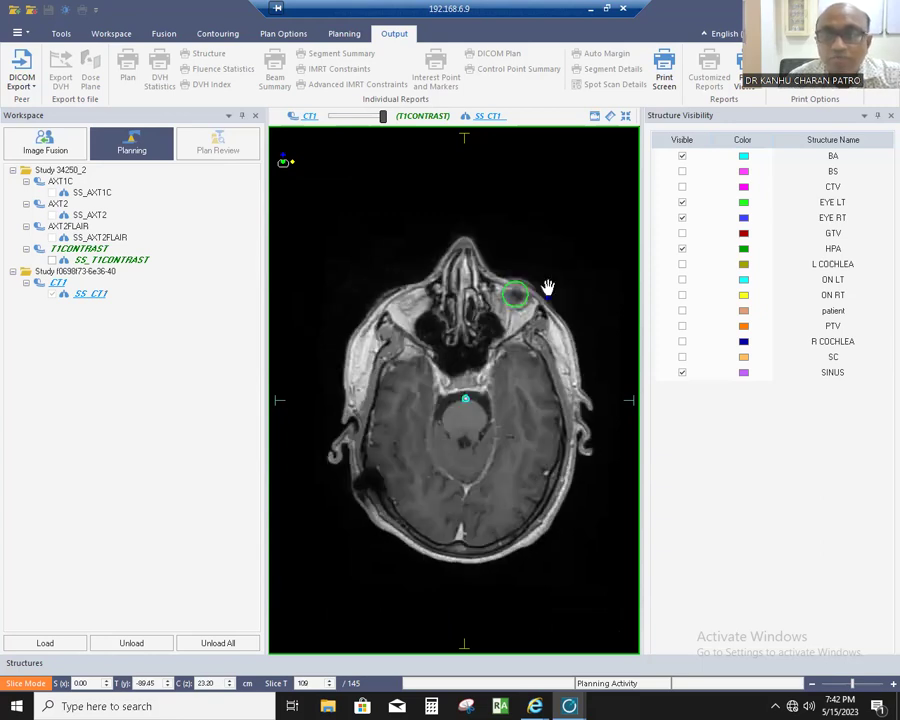
scroll(618, 147, "down", 1)
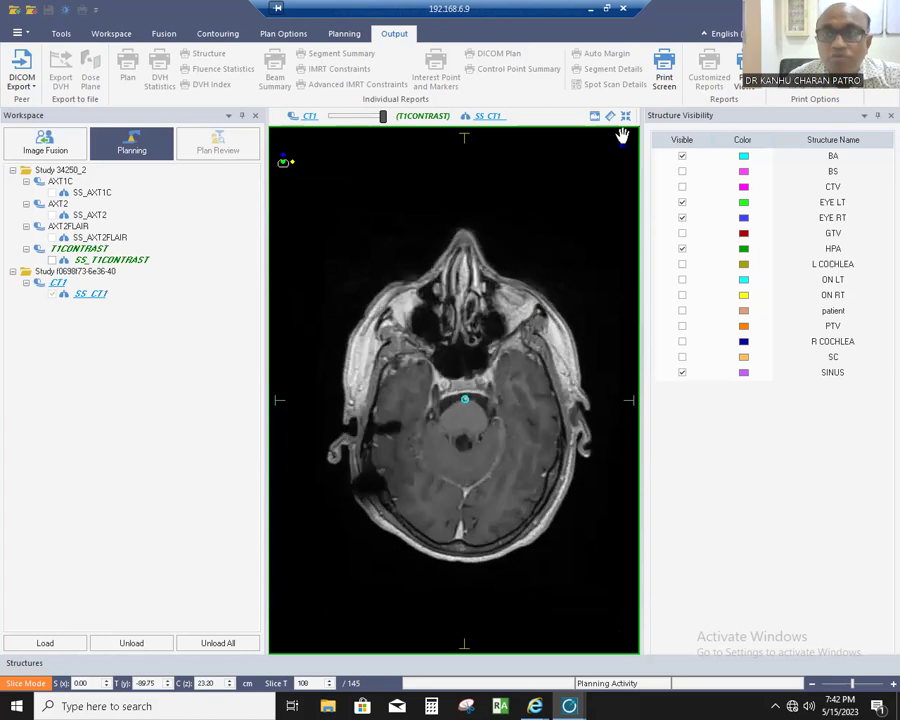
Step: Switch to the Image Fusion activity, enlarge the axial view and show the patient contour over the T1CONTRAST image
left_click(42, 148)
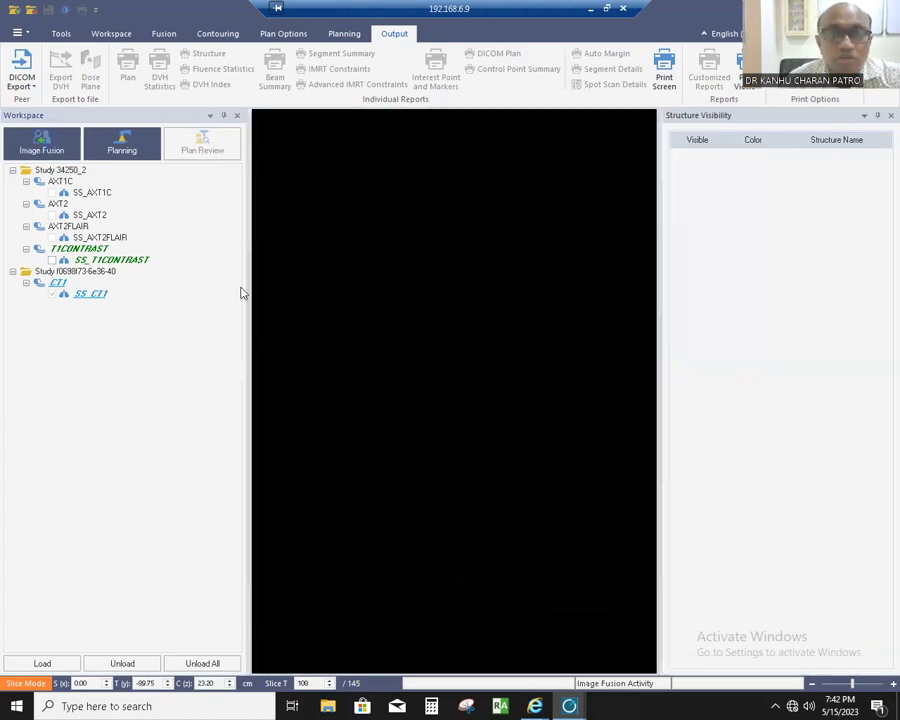
left_click(438, 118)
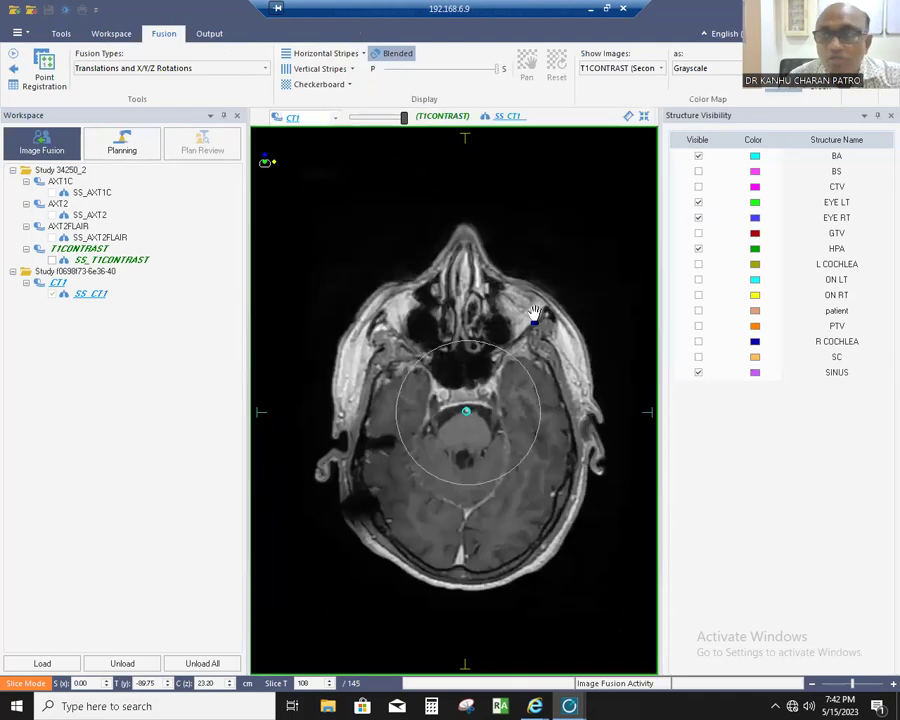
left_click(698, 311)
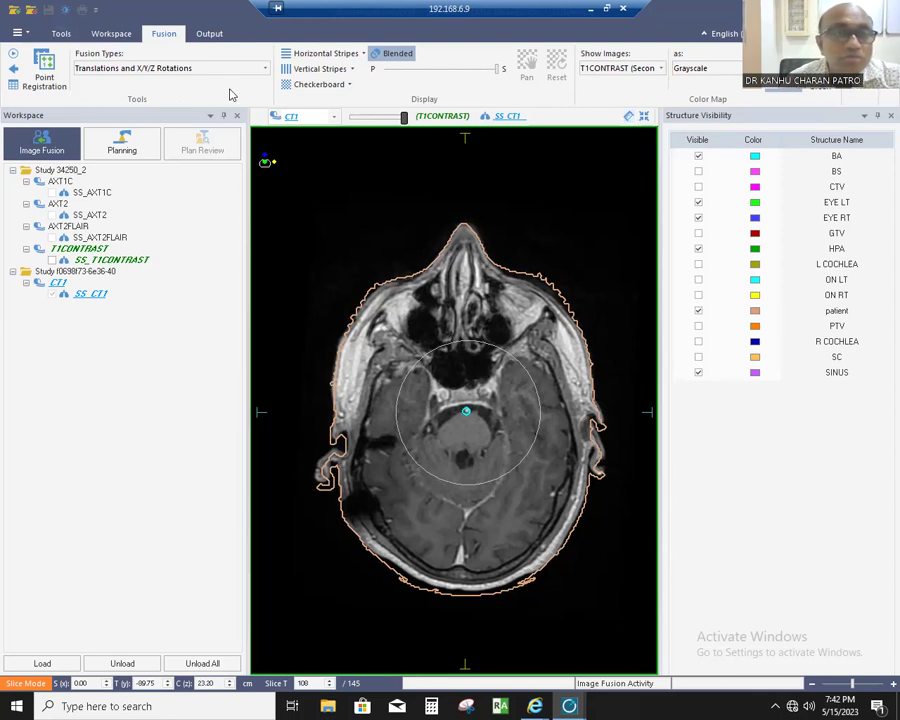
Step: Reposition the program window to expose the fusion tools, view axial slice 101, restore the full window and inspect the Masking options
left_click_drag(210, 20, 209, 88)
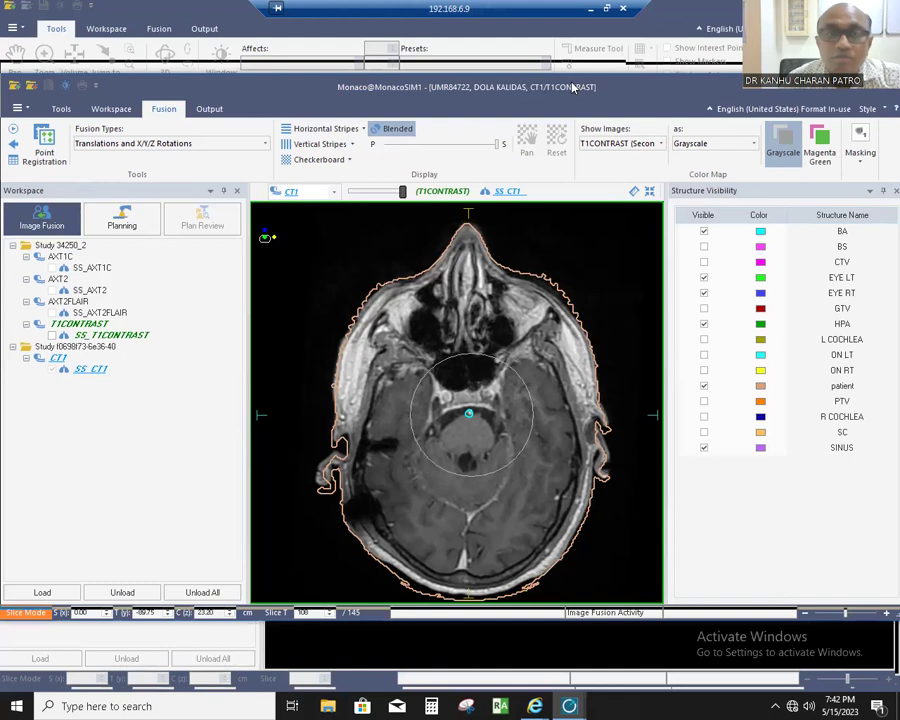
left_click_drag(573, 88, 574, 56)
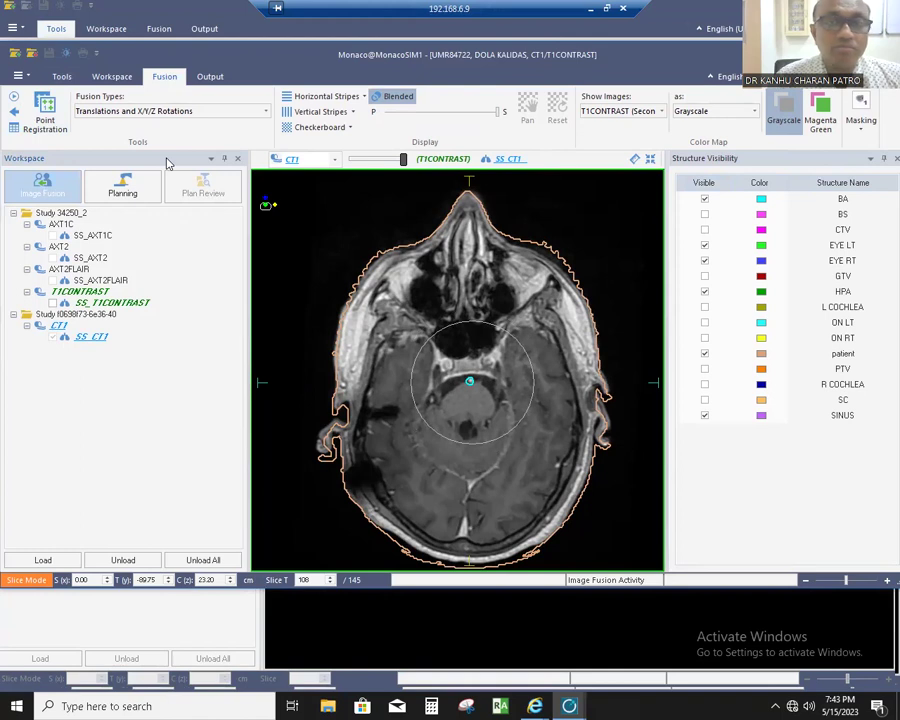
left_click_drag(521, 52, 556, 51)
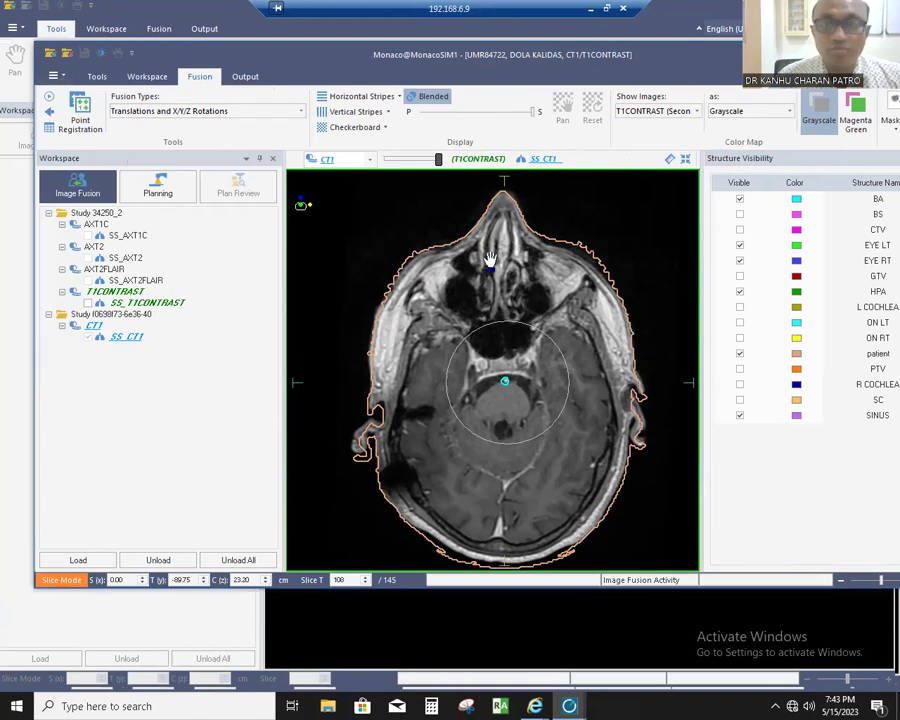
scroll(490, 260, "down", 7)
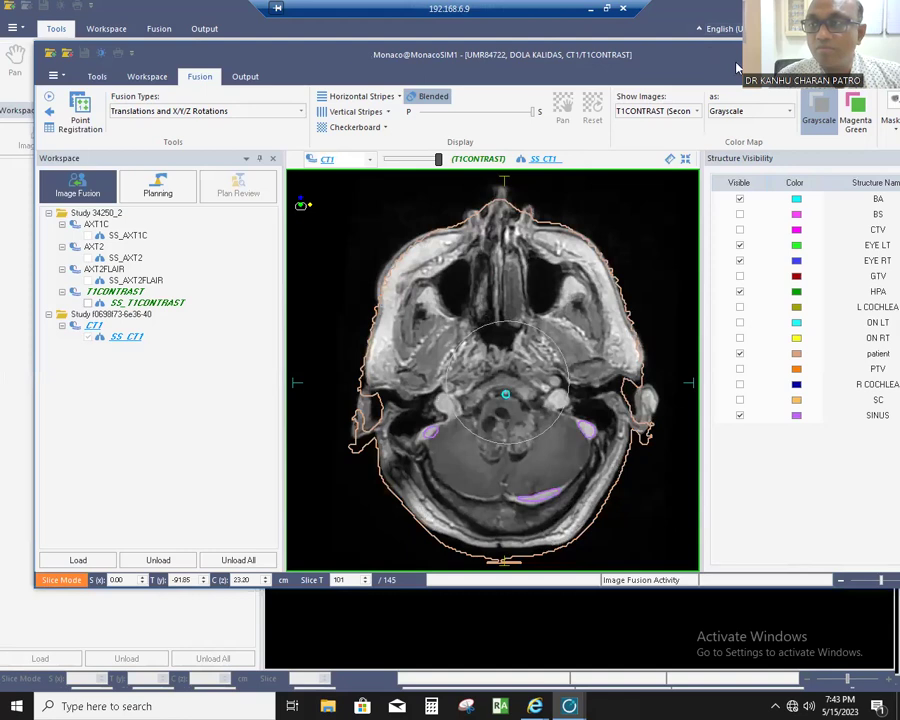
left_click_drag(835, 57, 755, 67)
left_click(815, 64)
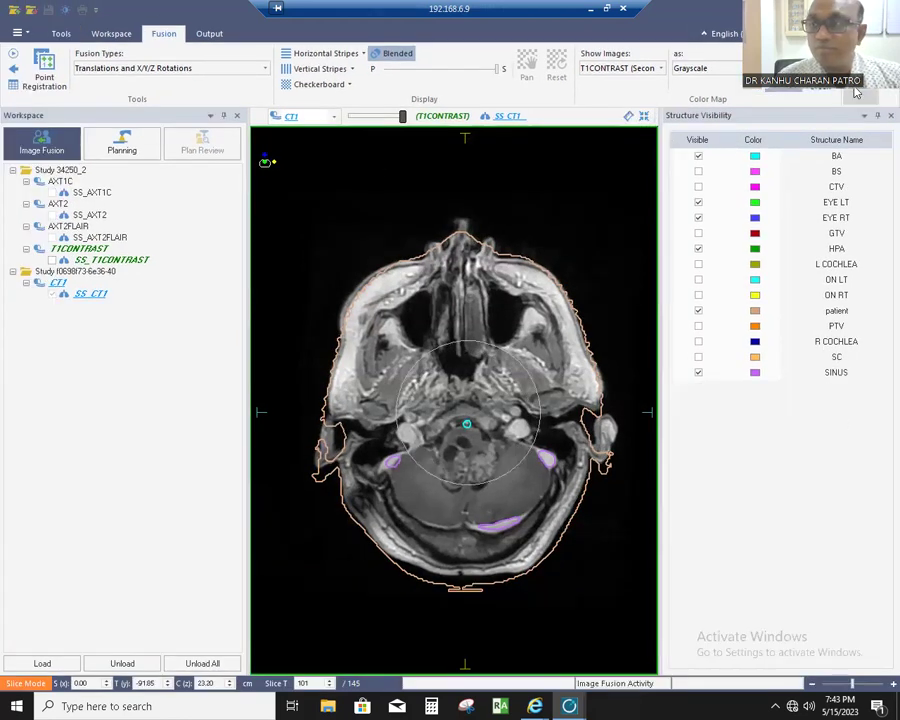
left_click(857, 95)
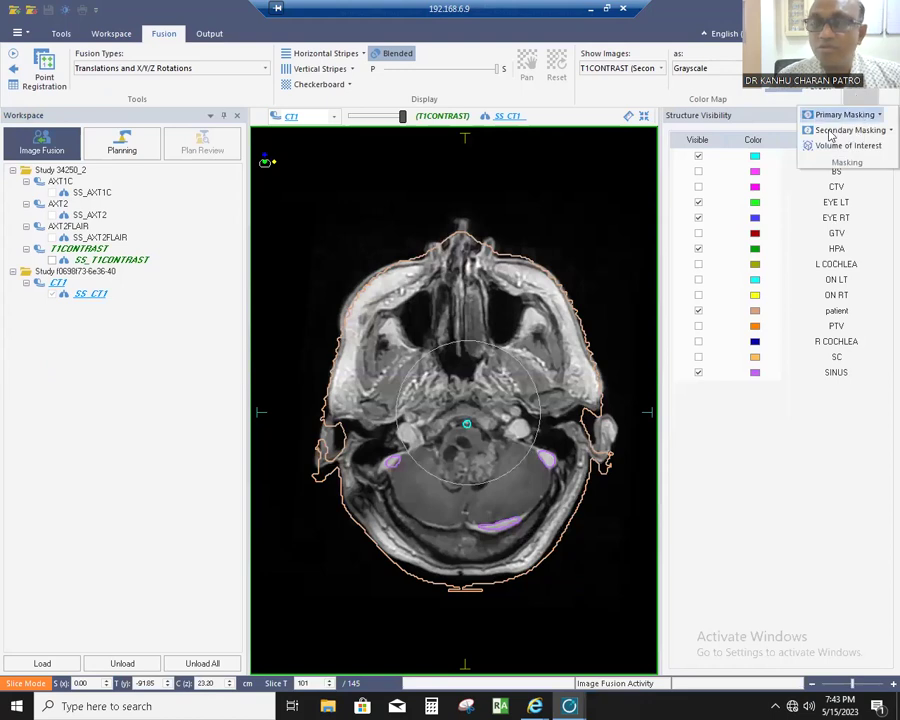
Step: Open and dismiss the Use Prior Registration option, and restart and stop the automatic fusion of T1CONTRAST with CT1
left_click(14, 86)
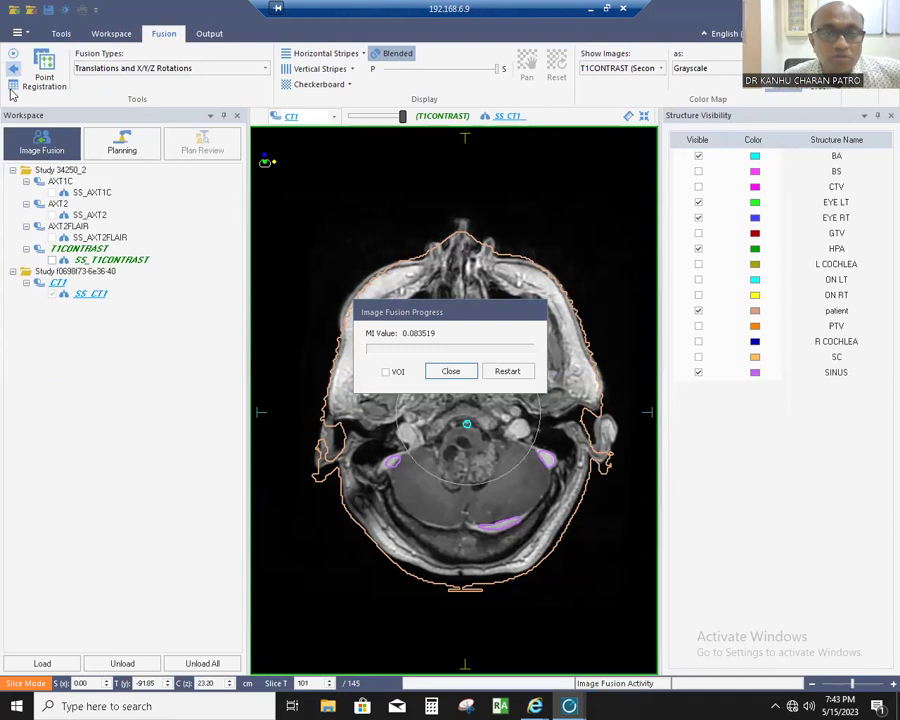
left_click(12, 88)
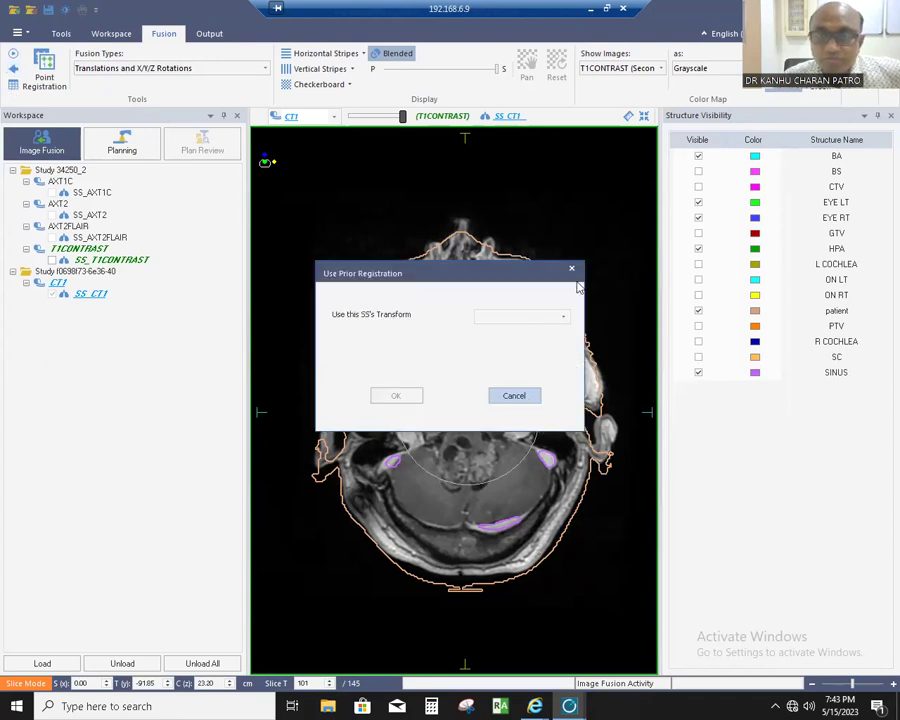
left_click(572, 269)
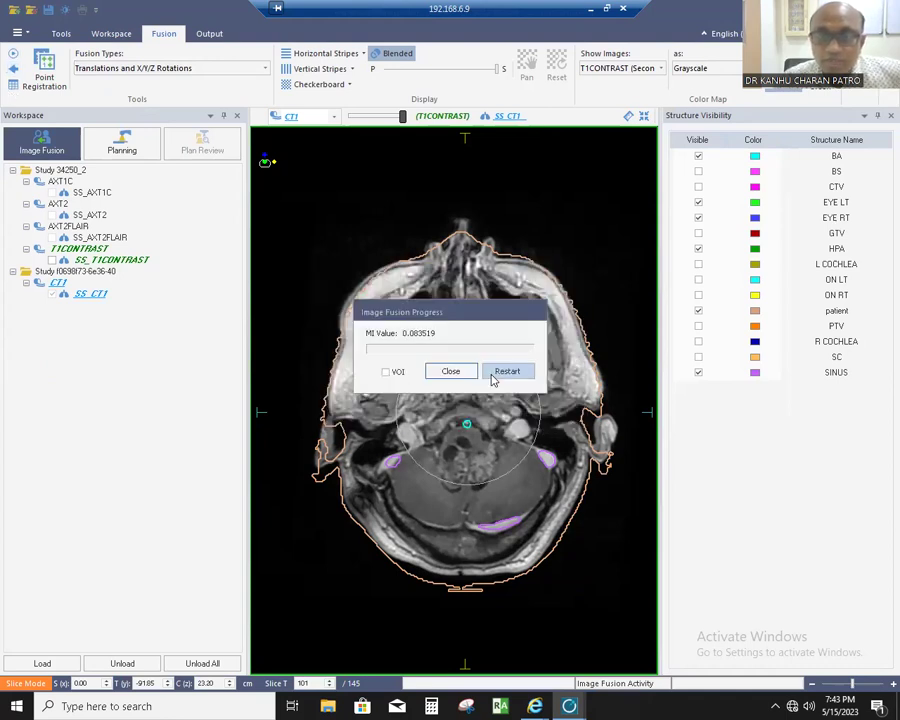
left_click(494, 376)
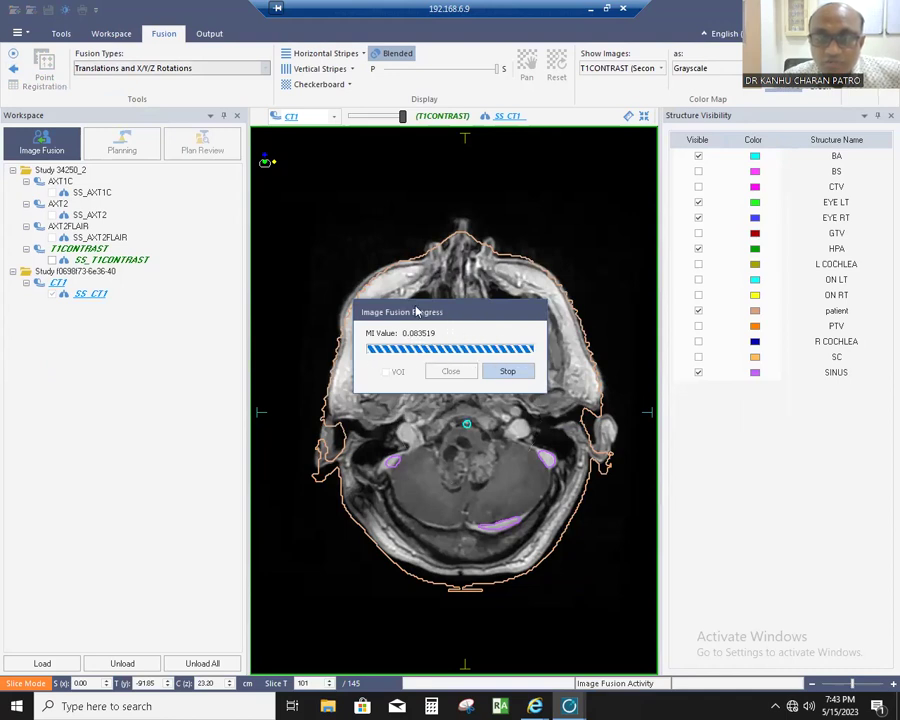
left_click(515, 374)
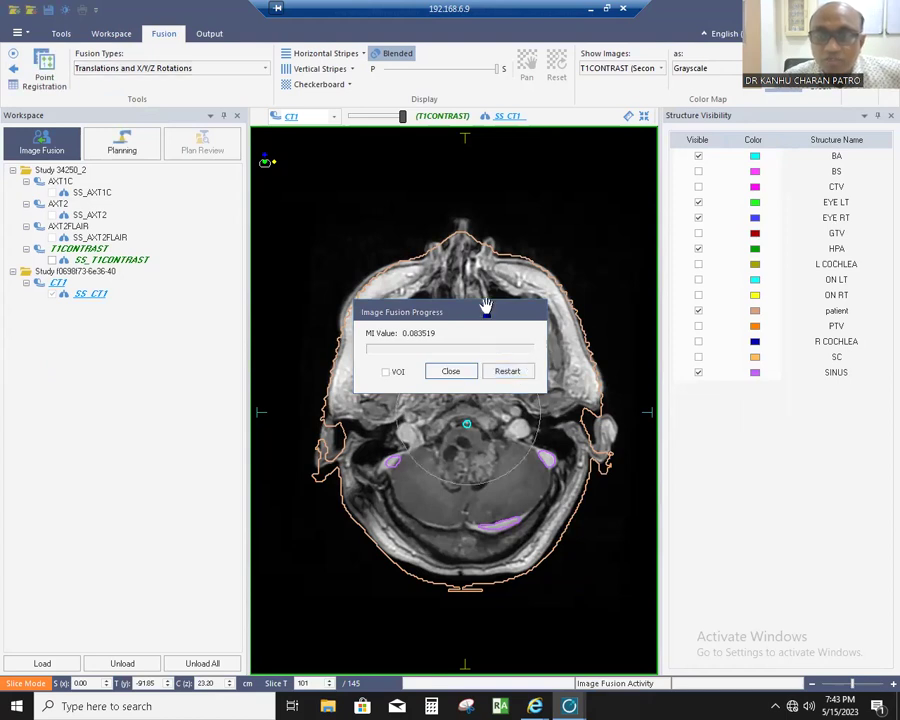
Step: Enlarge the sagittal view and check the patient, BA, HPA and SINUS contours against T1CONTRAST on slices around the midline
right_click(492, 273)
left_click(531, 280)
left_click(643, 404)
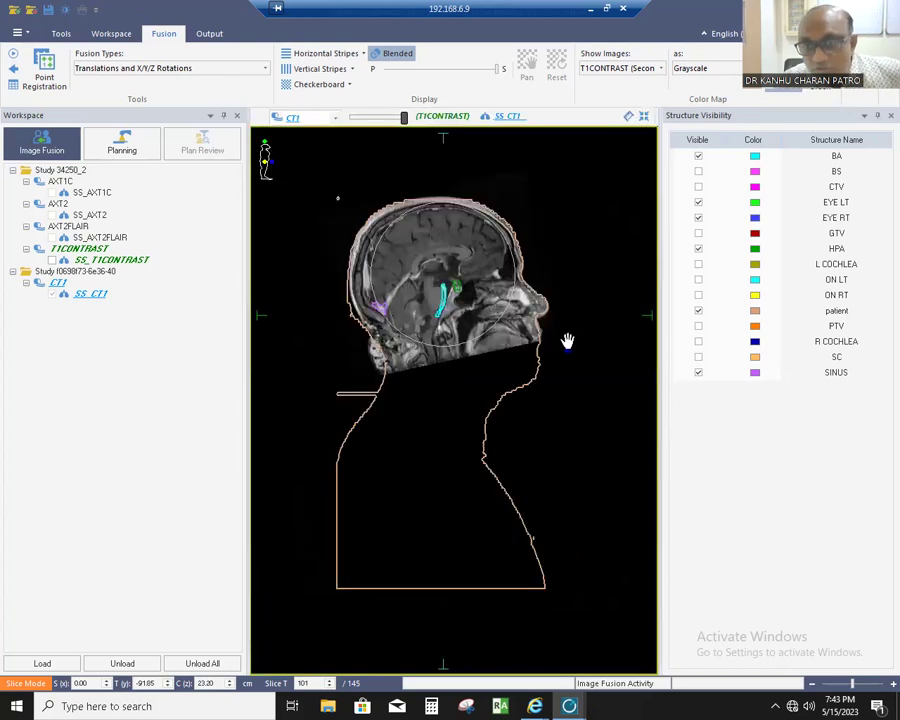
scroll(567, 342, "down", 3)
scroll(548, 315, "up", 1)
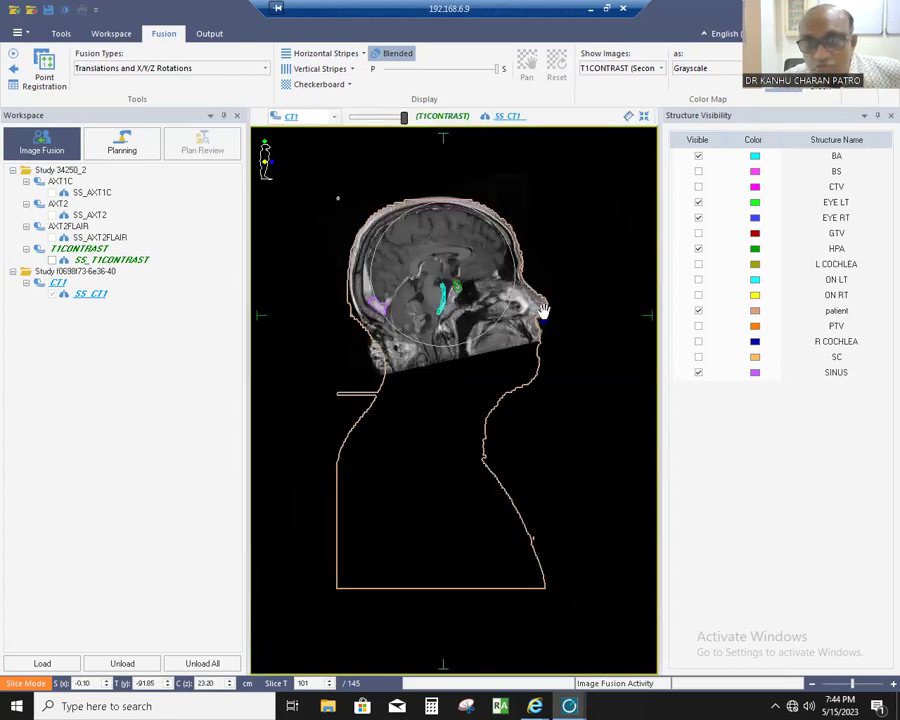
scroll(543, 315, "up", 1)
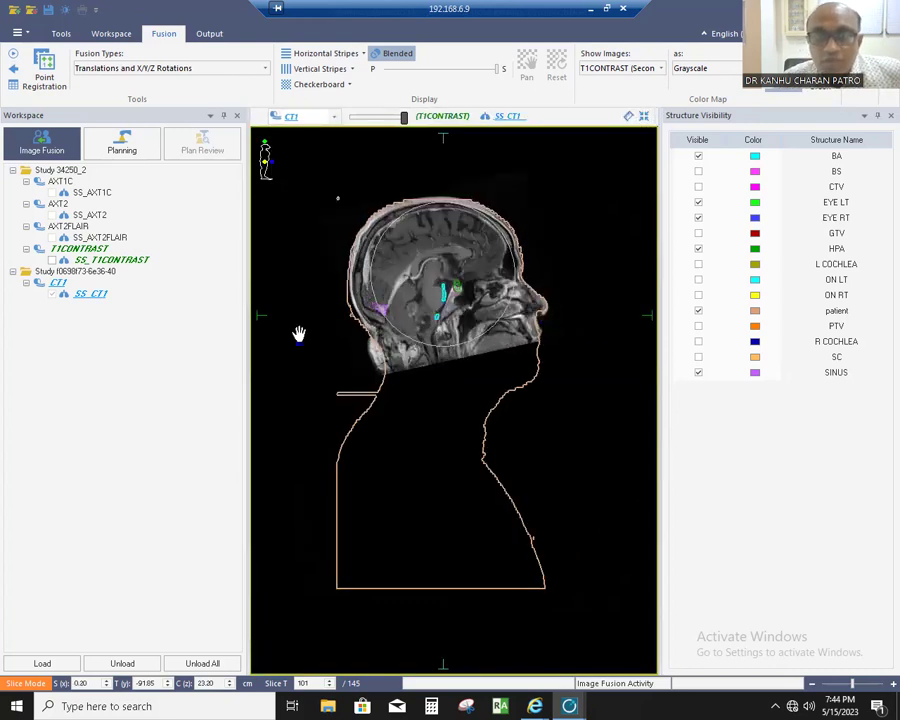
scroll(461, 310, "up", 1)
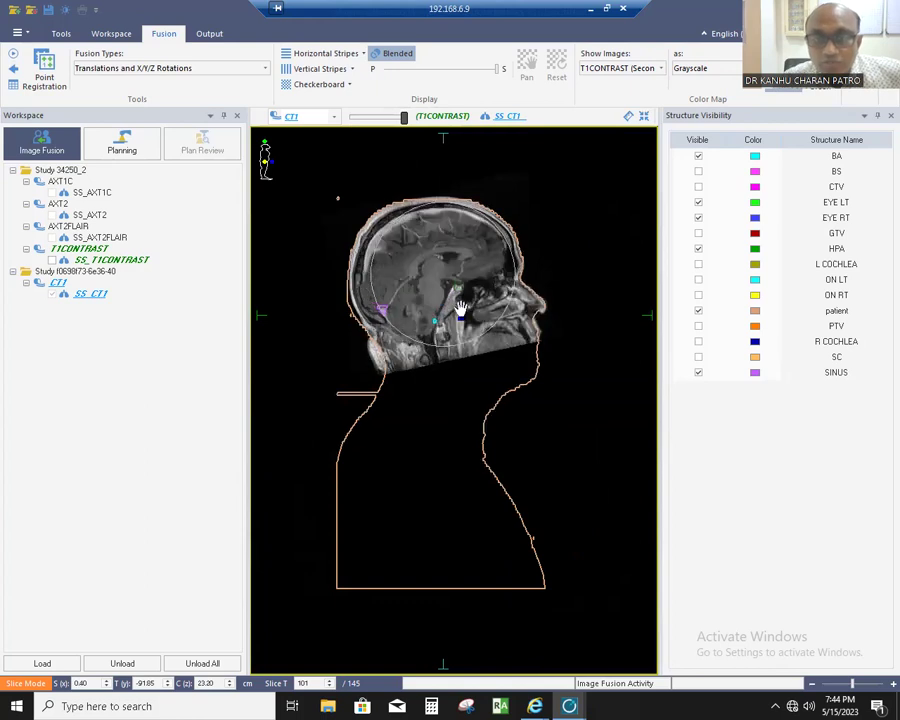
scroll(460, 307, "down", 2)
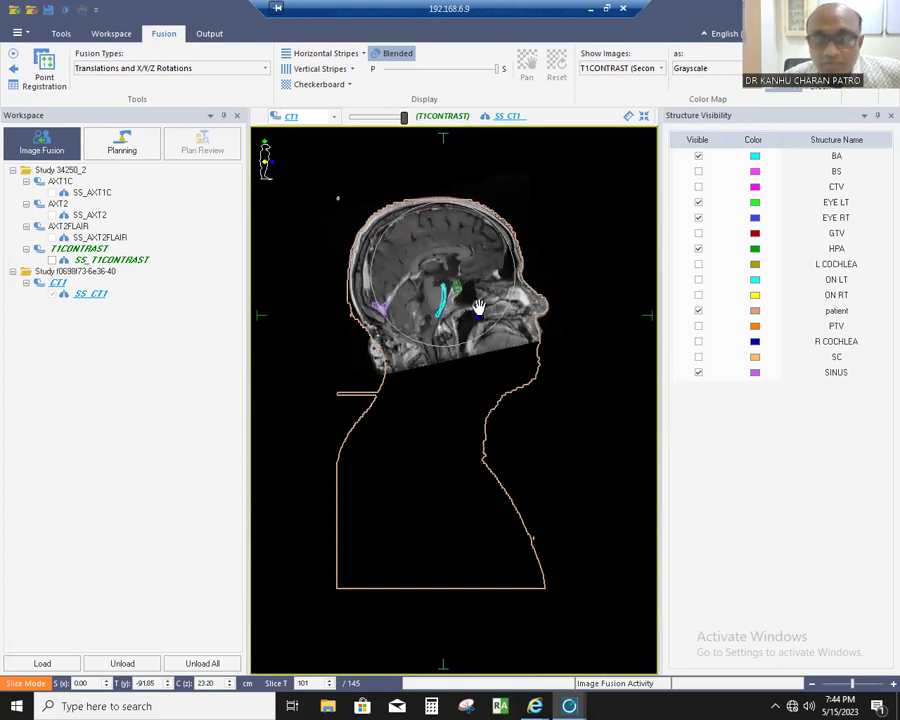
Step: Zoom in on the sagittal skull base, examine the BA and HPA contours on neighbouring slices and zoom back out
right_click(497, 252)
left_click(539, 378)
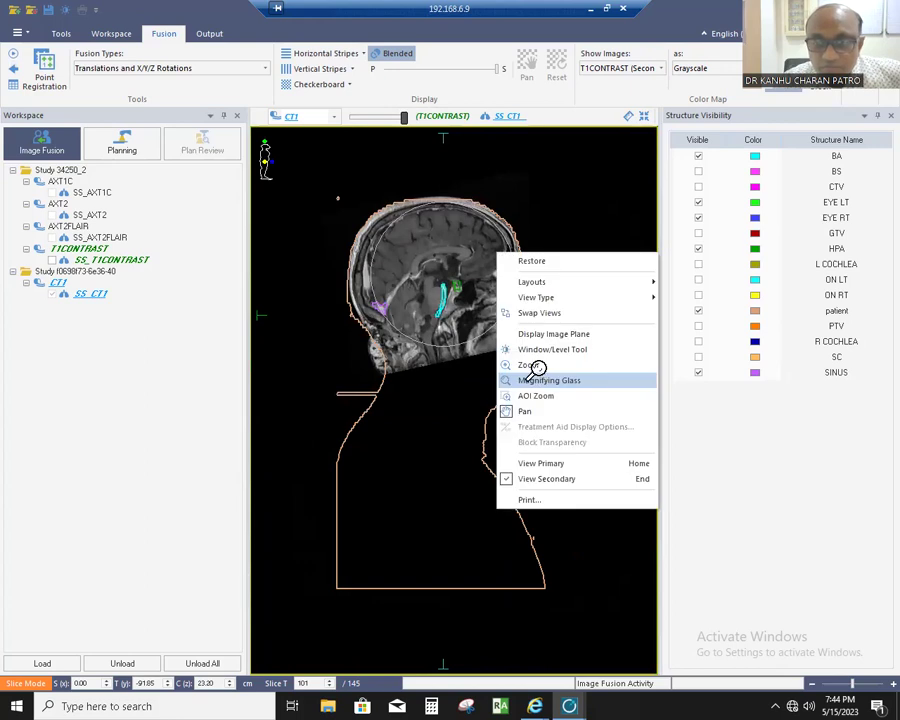
left_click_drag(614, 174, 510, 307)
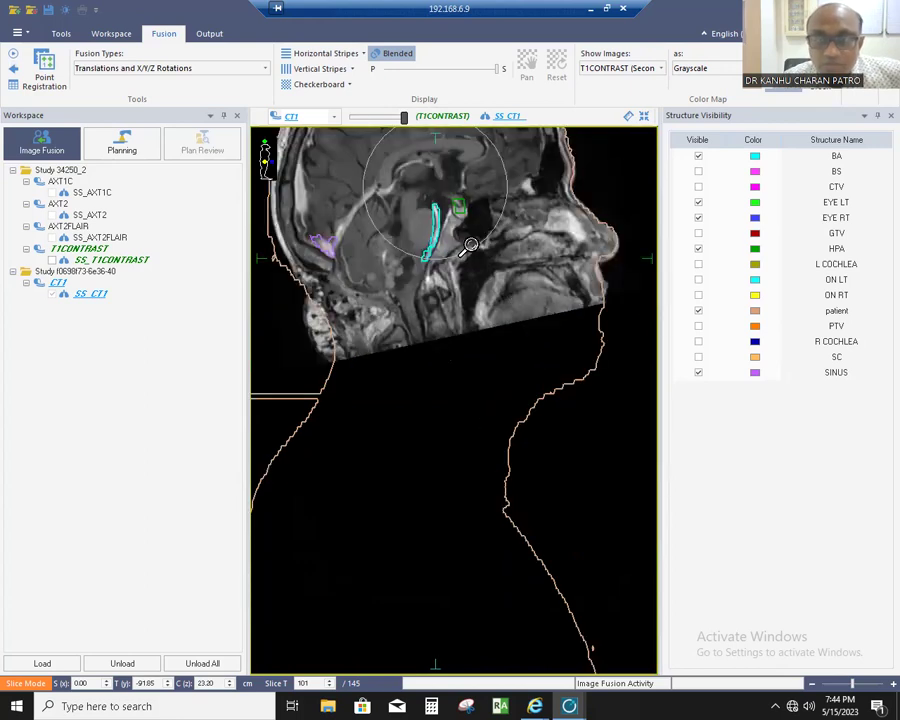
scroll(469, 246, "down", 1)
scroll(426, 208, "up", 1)
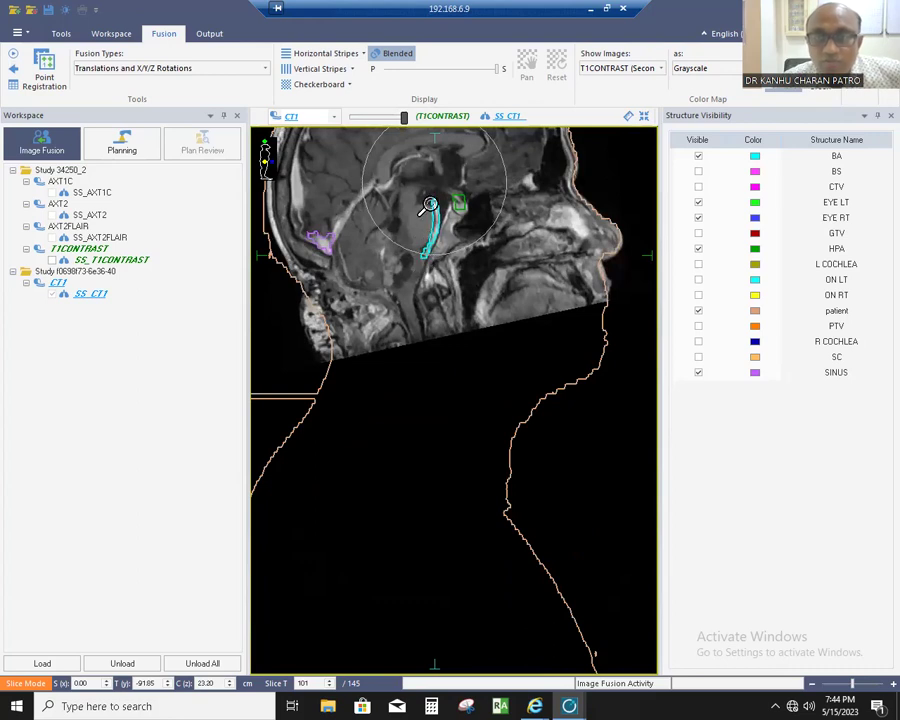
scroll(427, 238, "down", 1)
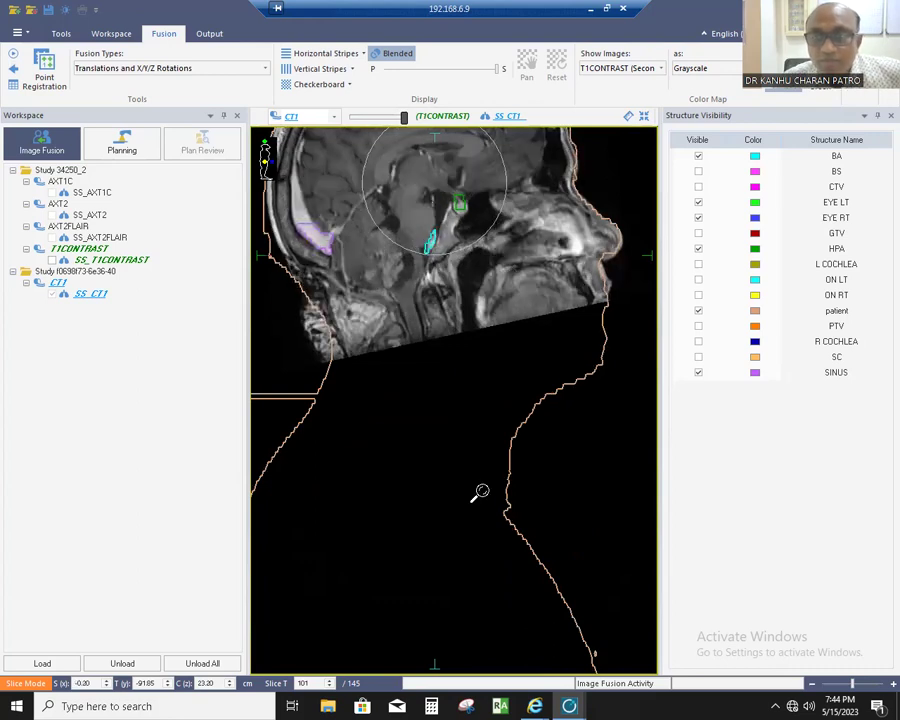
left_click_drag(482, 491, 460, 647)
Step: Check the eye contours in an enlarged view of axial slice 114 and centre all views on the left eye
left_click(643, 117)
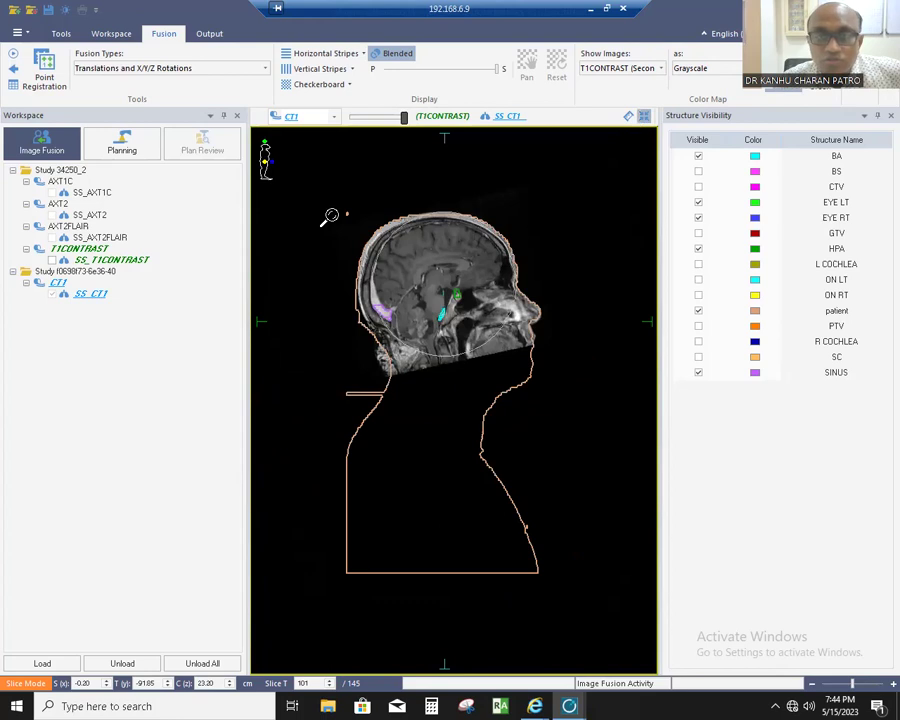
scroll(365, 201, "up", 13)
left_click(438, 118)
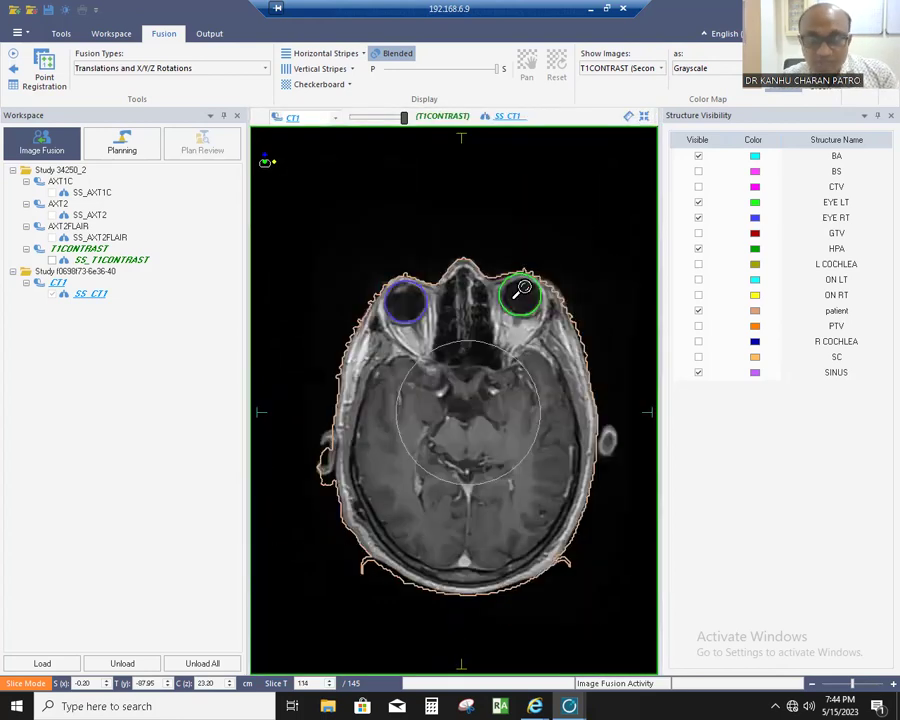
left_click(525, 287)
left_click(644, 117)
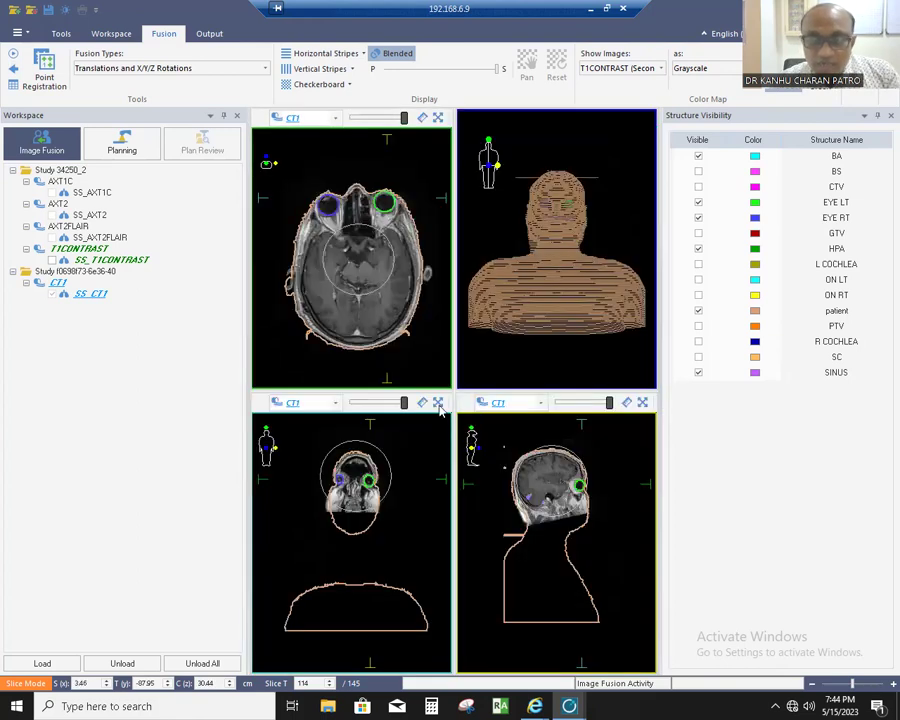
Step: Enlarge and zoom the coronal view around the orbits, and check the EYE RT and EYE LT contours on neighbouring slices
left_click(439, 403)
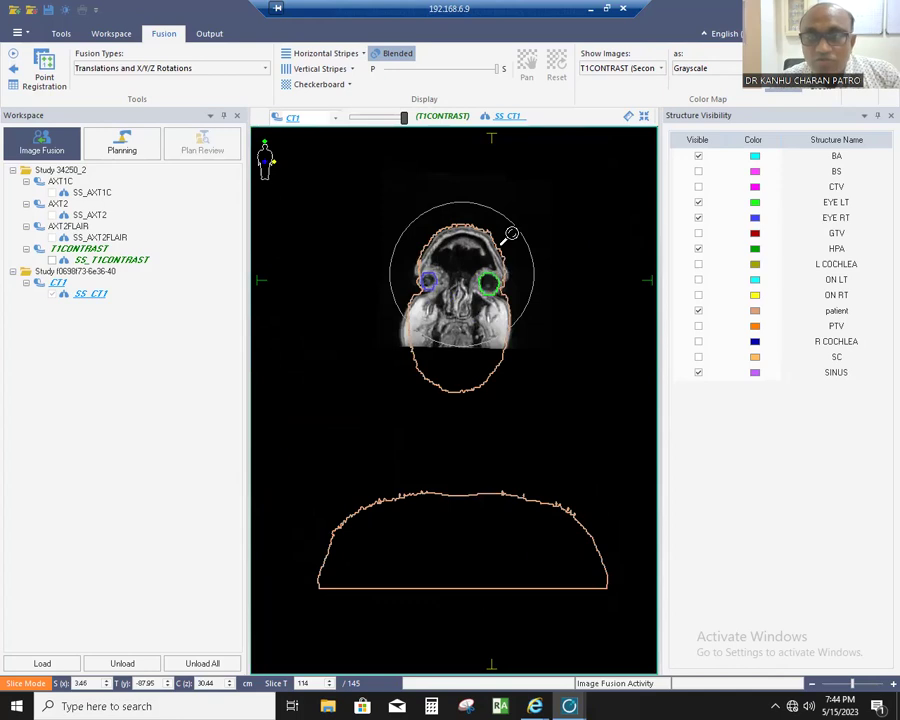
scroll(507, 289, "down", 3)
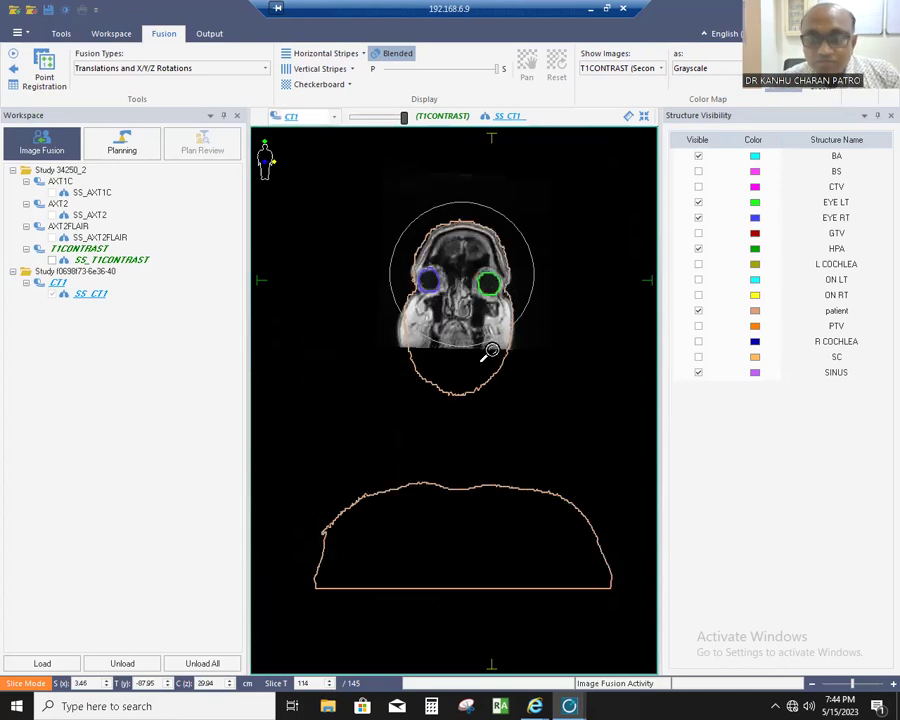
scroll(488, 350, "down", 3)
left_click_drag(496, 384, 545, 263)
right_click(545, 263)
left_click(580, 423)
left_click_drag(501, 421, 501, 502)
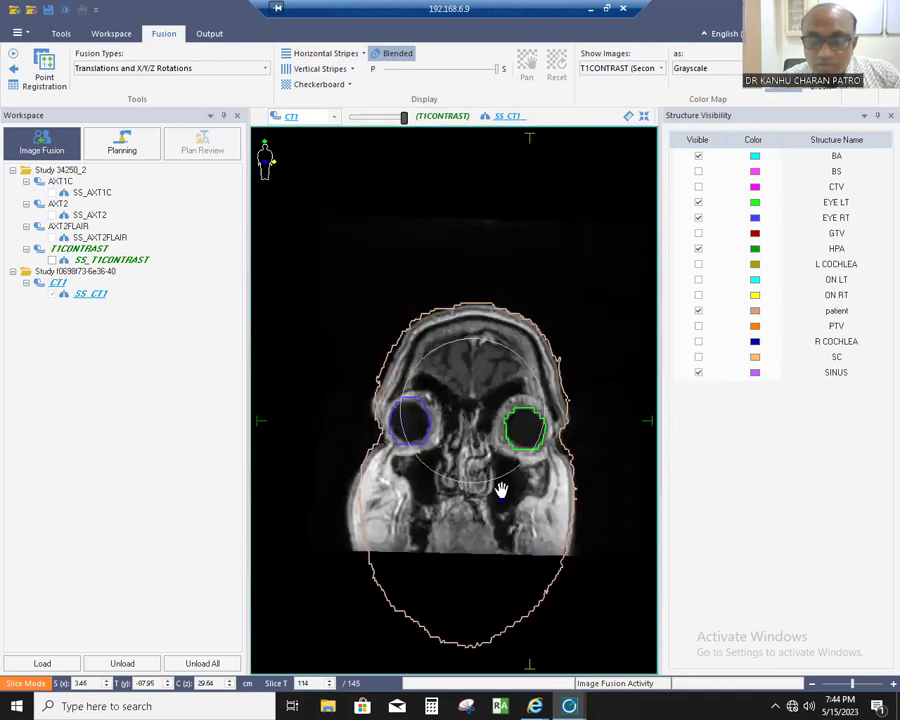
scroll(501, 490, "up", 5)
scroll(501, 490, "up", 2)
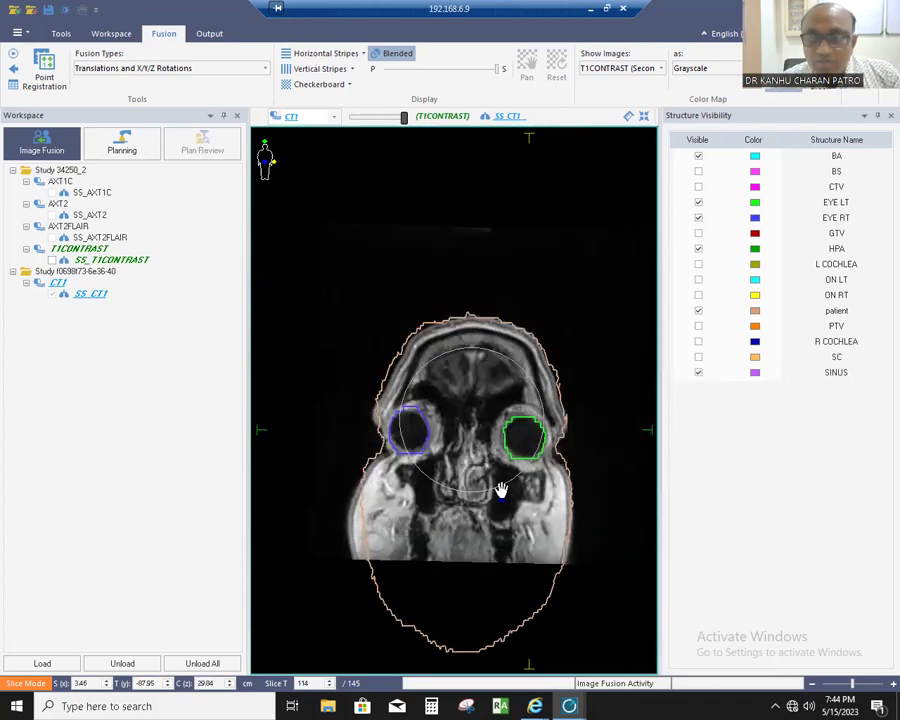
Step: Enlarge and zoom the sagittal view around the left orbit, and check the EYE LT contour on neighbouring slices
left_click(644, 116)
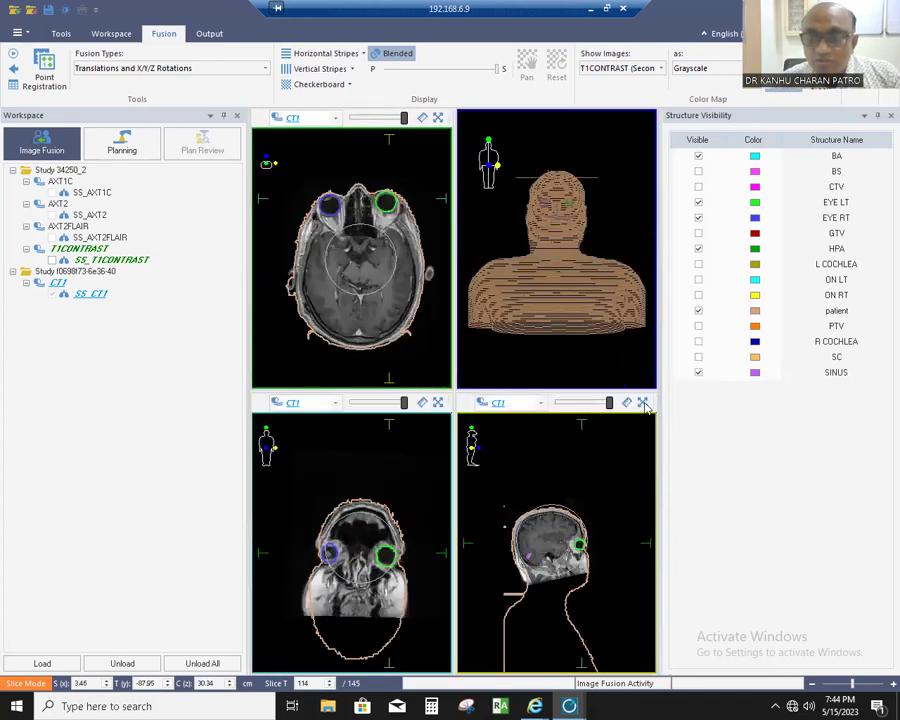
left_click(643, 403)
right_click(493, 304)
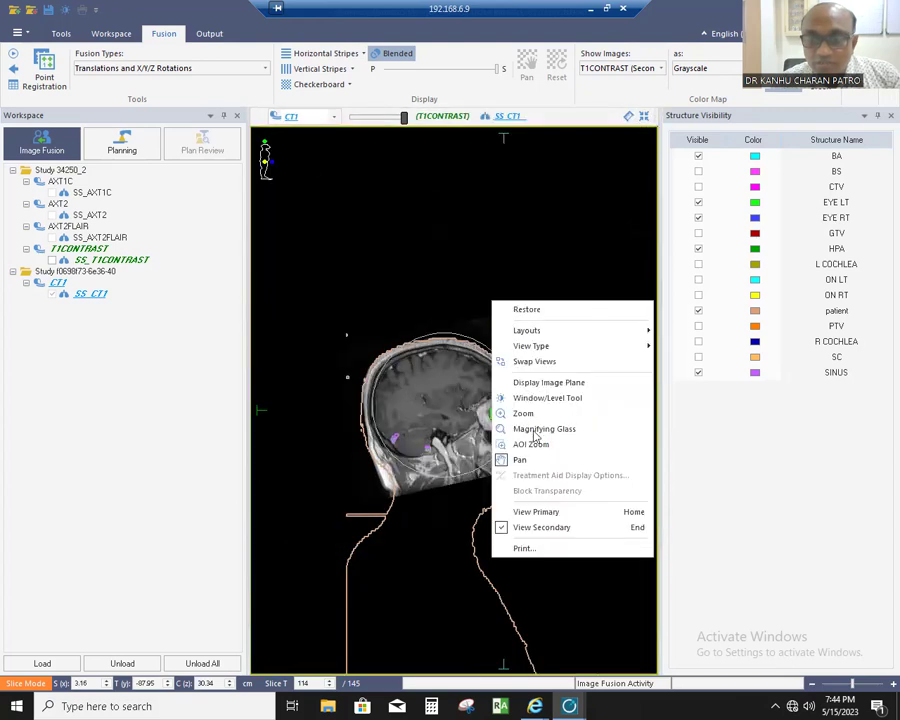
left_click(533, 414)
left_click_drag(557, 323, 570, 427)
scroll(570, 427, "down", 3)
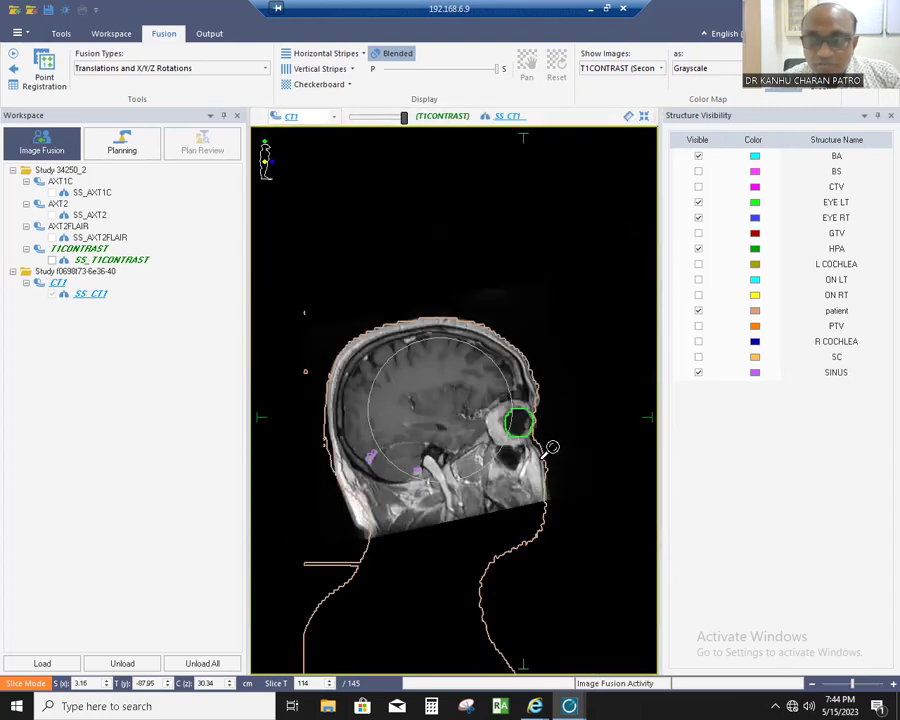
left_click_drag(579, 304, 588, 354)
scroll(589, 356, "down", 5)
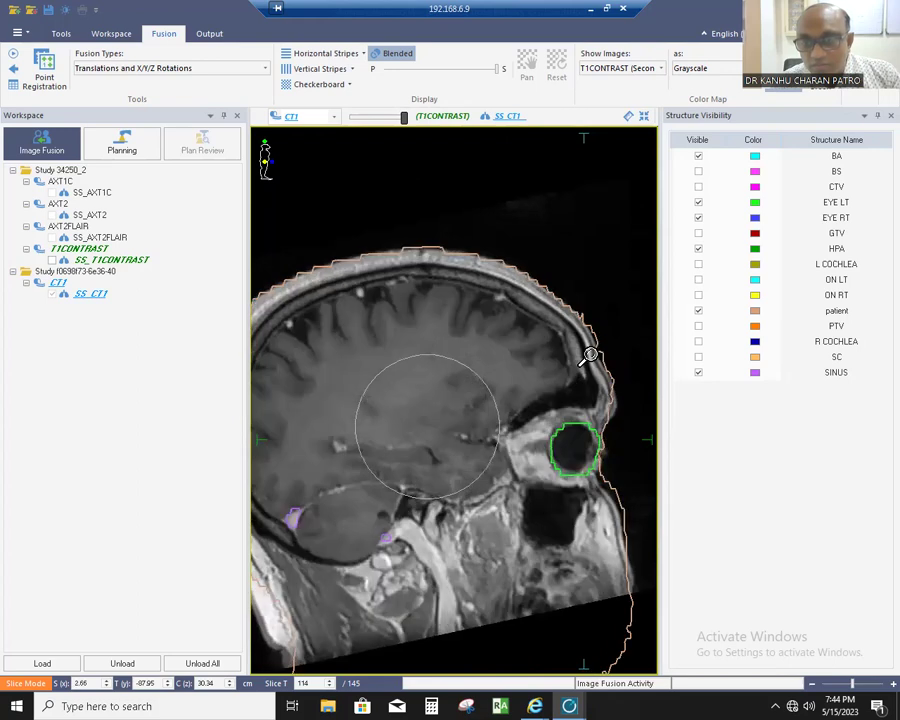
scroll(589, 354, "up", 3)
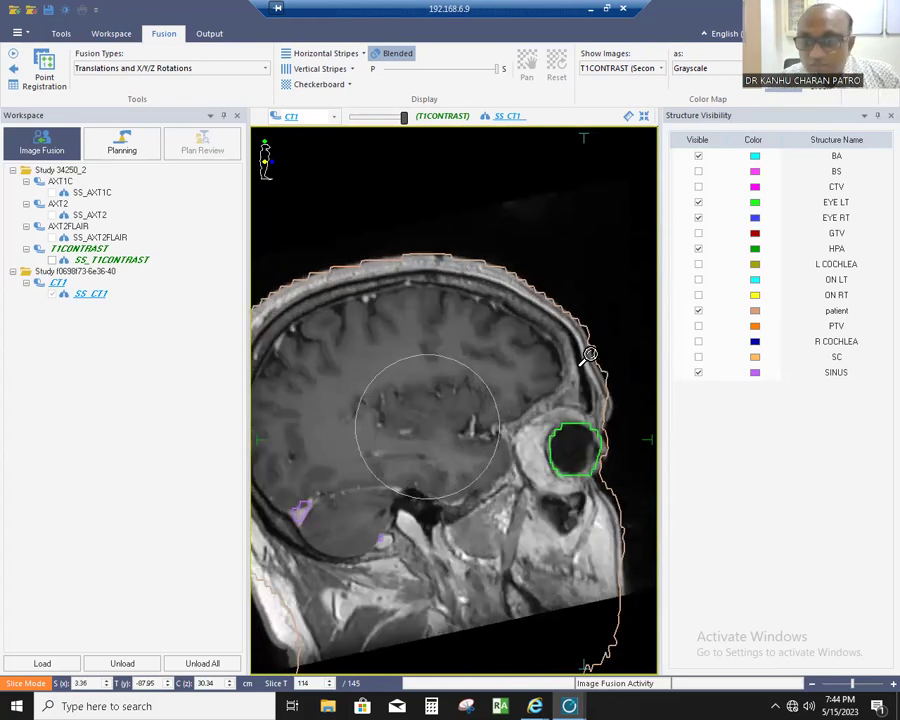
scroll(589, 356, "up", 3)
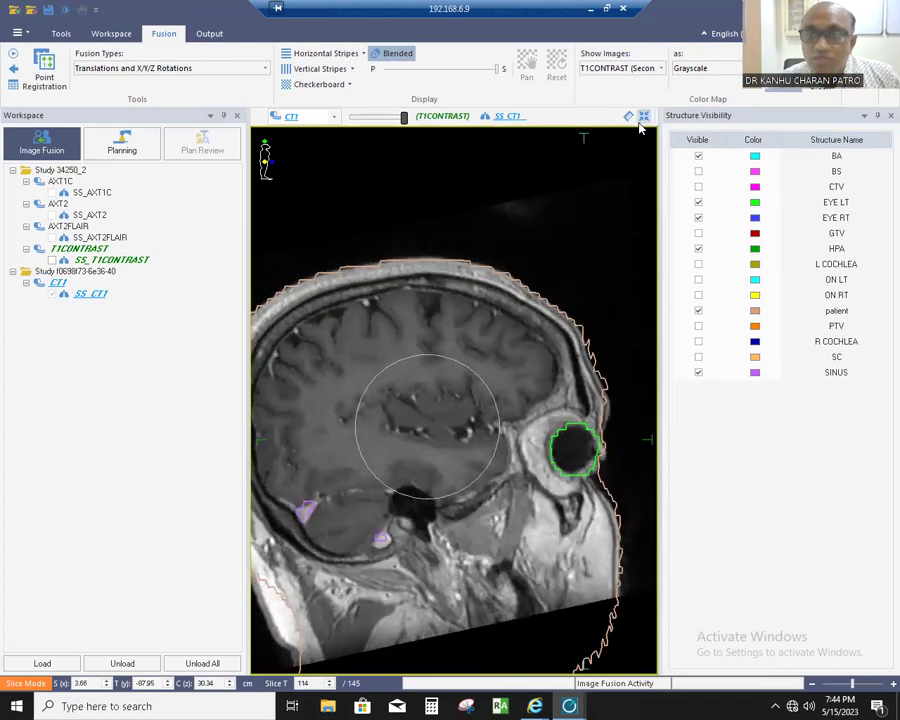
Step: Centre the views on the right eye and check the EYE RT contour on neighbouring slices of the enlarged sagittal view
left_click(643, 116)
left_click(333, 204)
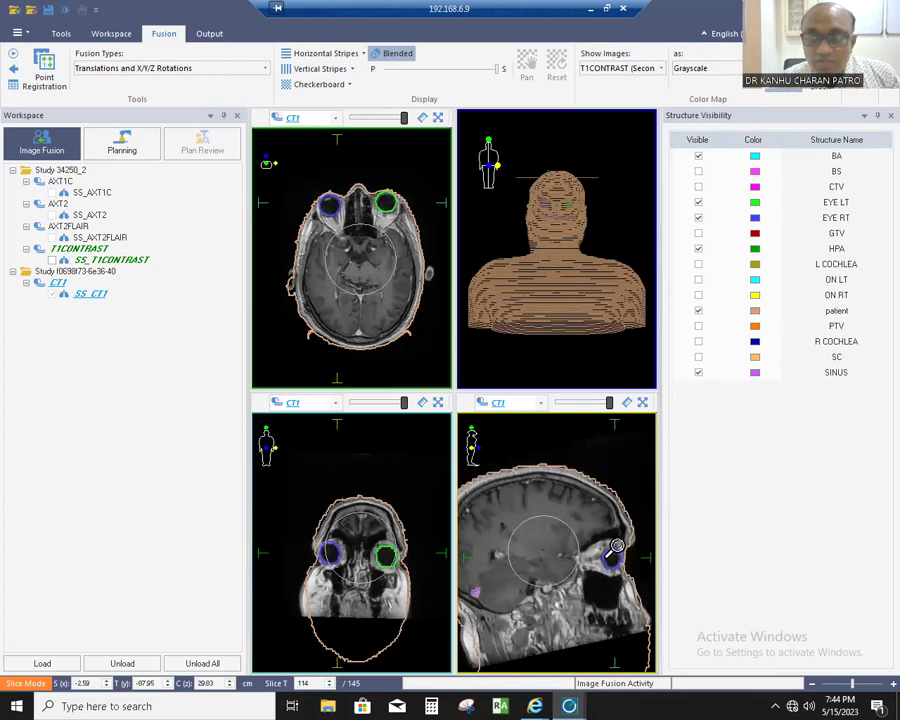
left_click(642, 402)
scroll(569, 467, "down", 5)
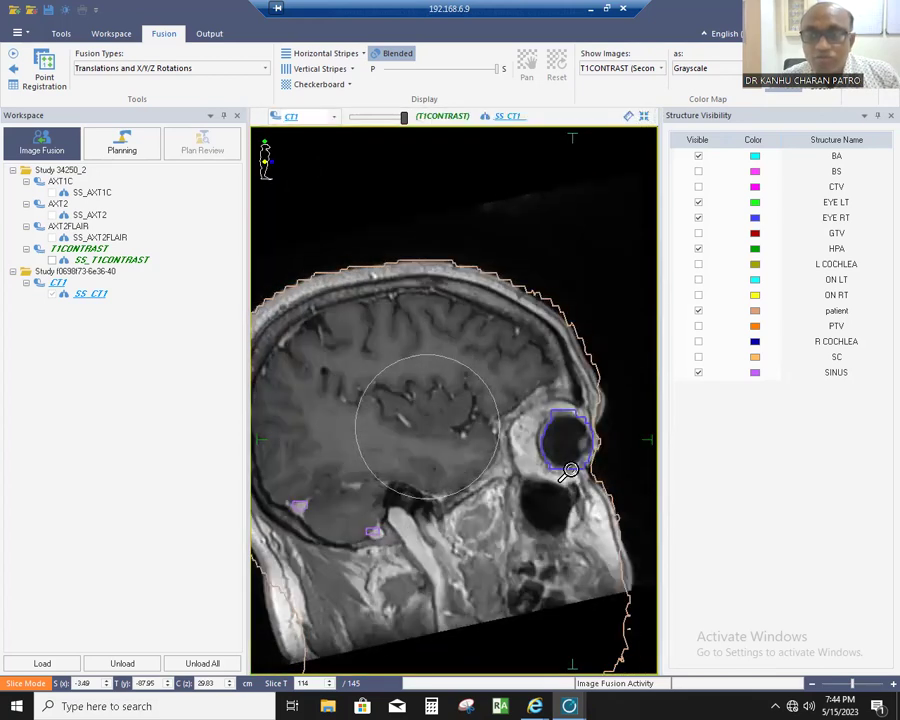
left_click(644, 116)
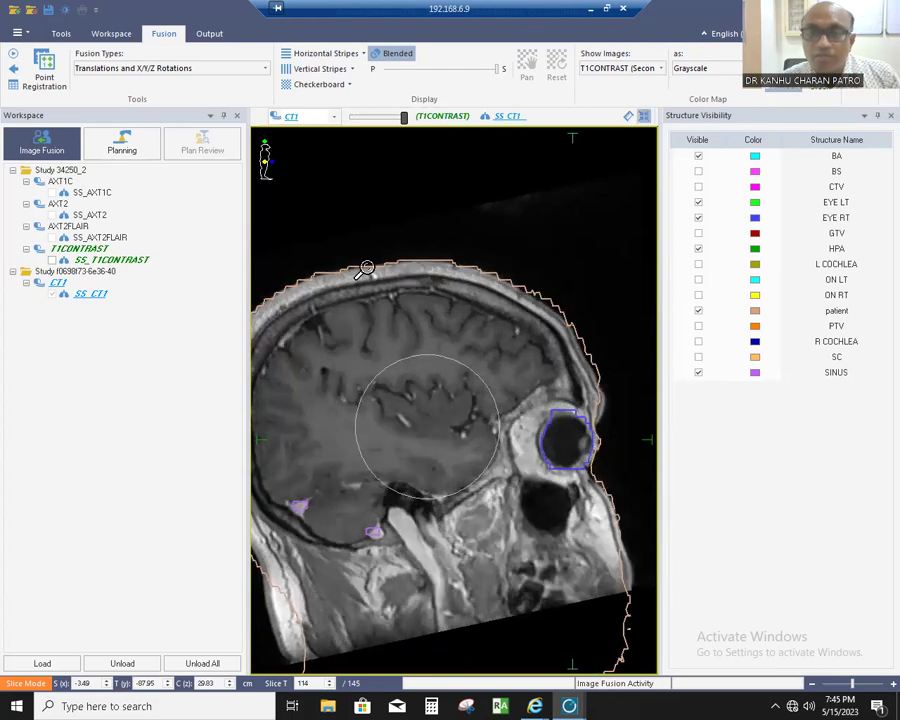
Step: In the enlarged axial view of slice 114, turn off zooming and manually shift and rotate the T1CONTRAST image slightly against CT1
left_click(437, 116)
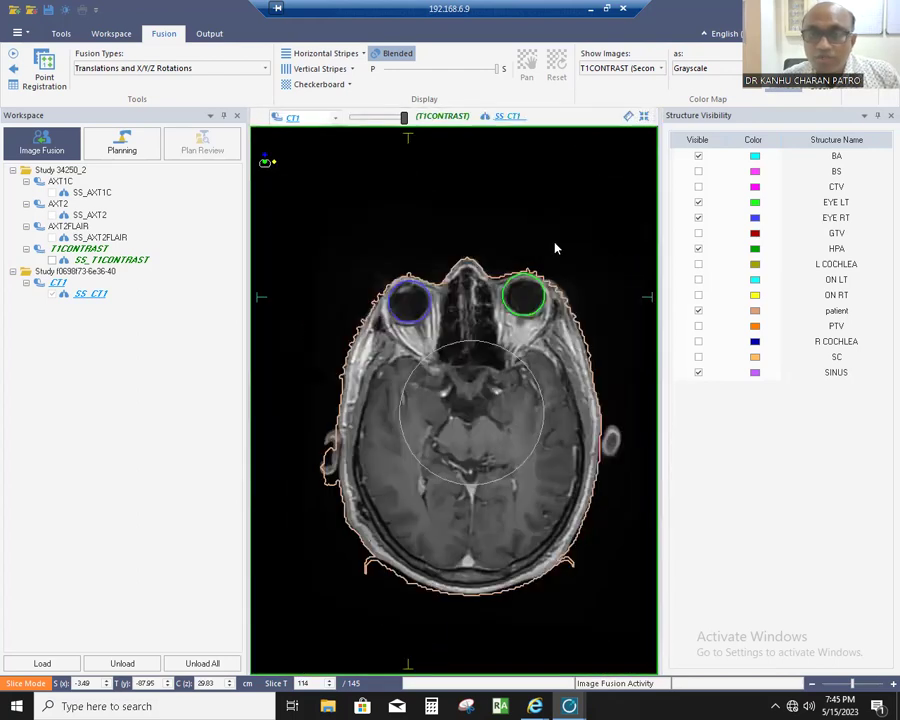
right_click(539, 227)
left_click(580, 339)
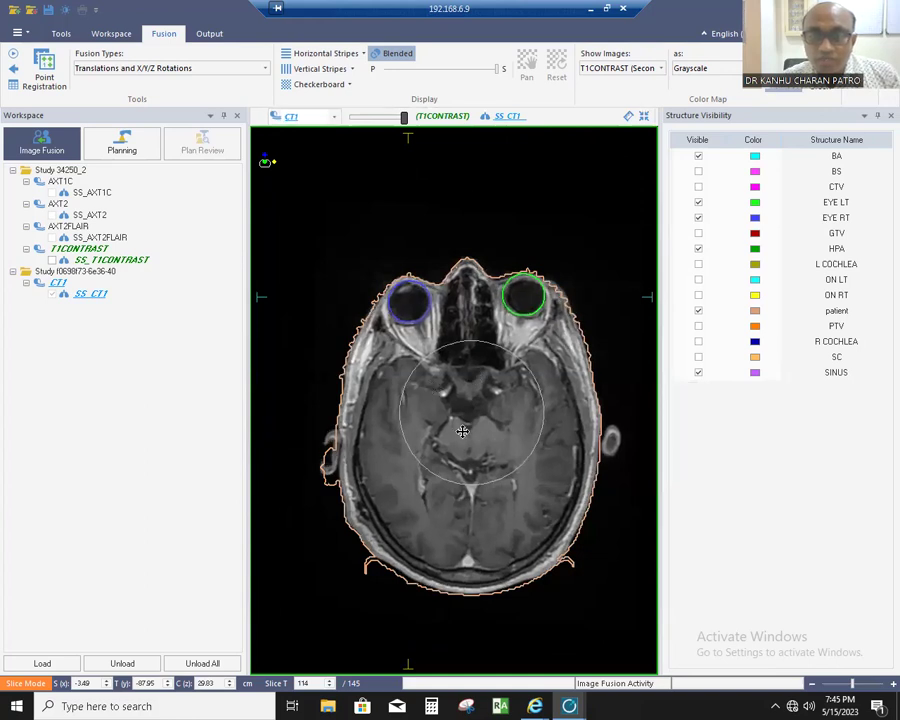
left_click_drag(460, 423, 456, 424)
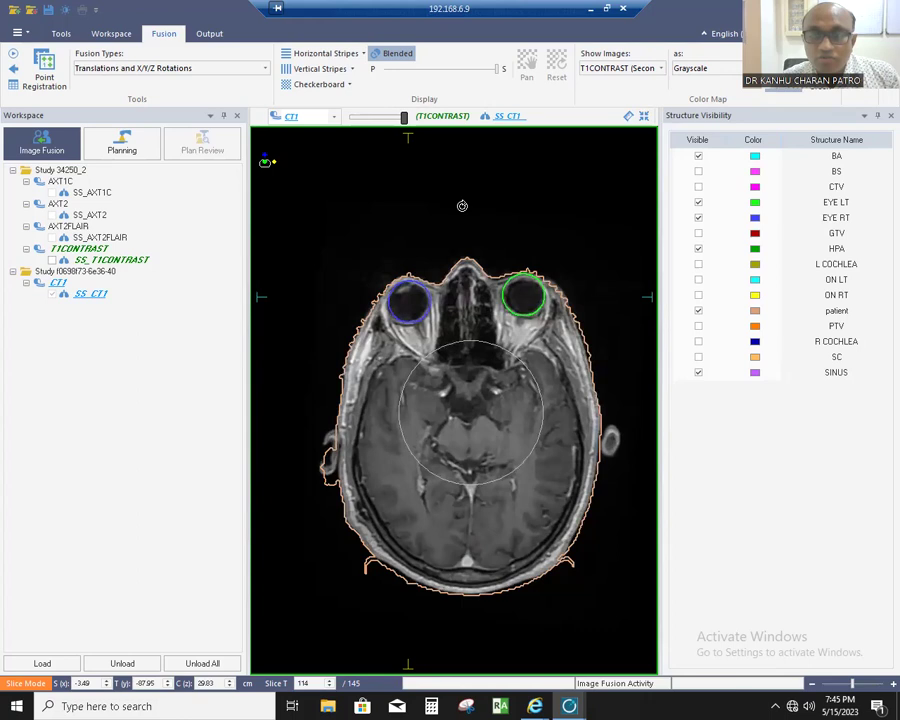
left_click_drag(465, 206, 461, 209)
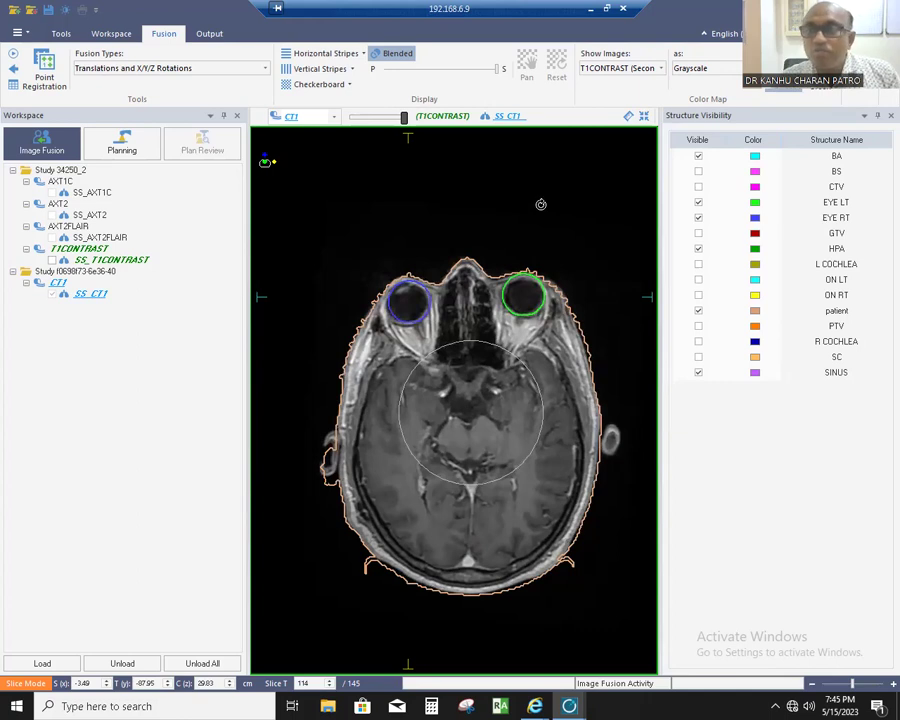
Step: Restore the four-view layout, show the fusion VOI box and move it up over the head in the coronal view
double_click(584, 217)
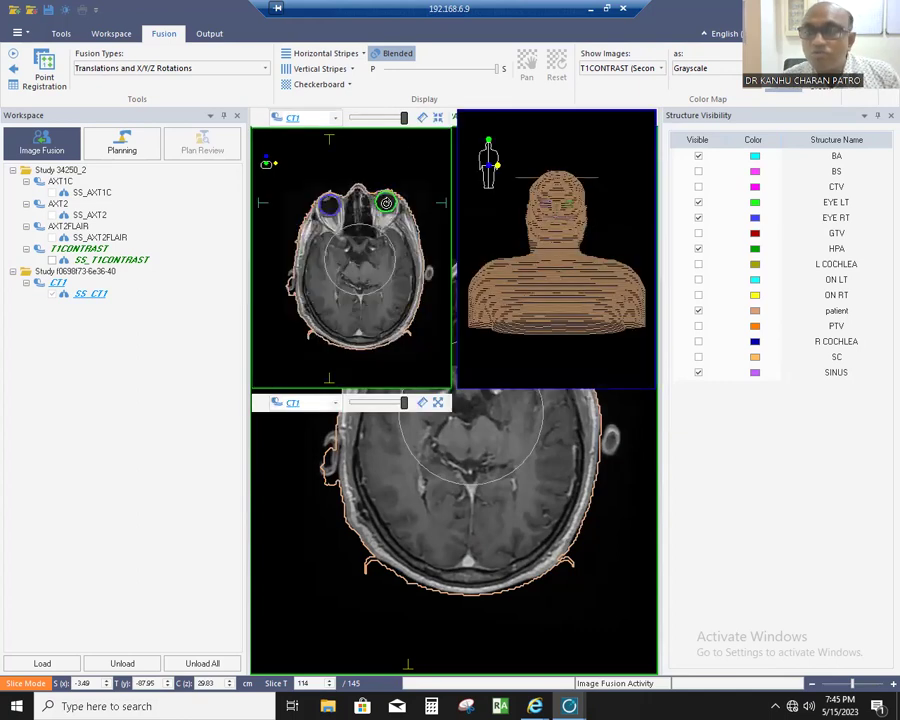
left_click(861, 91)
left_click(857, 147)
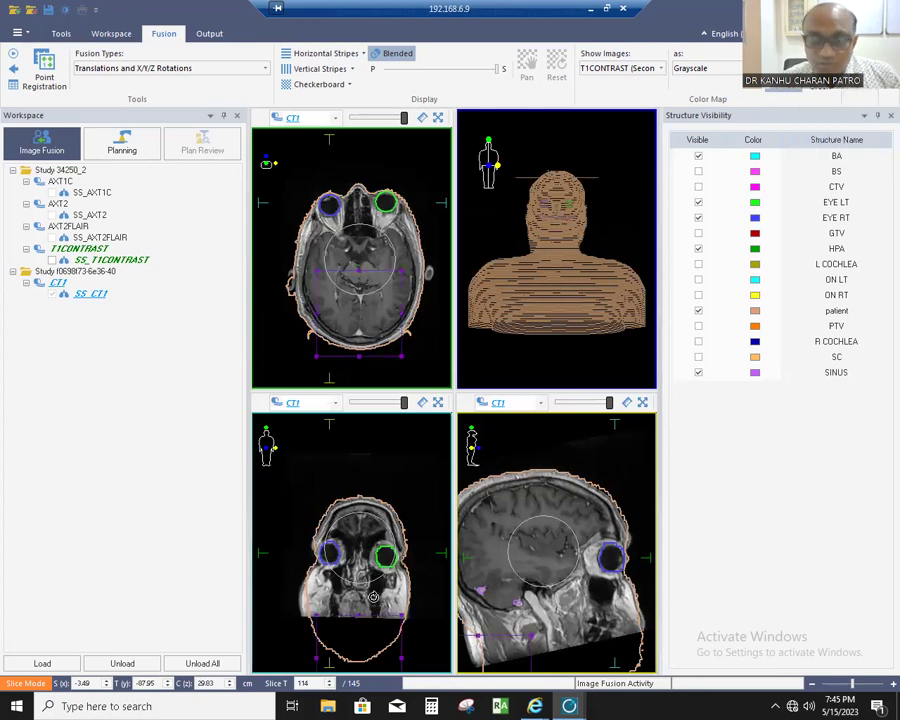
left_click_drag(351, 521, 355, 512)
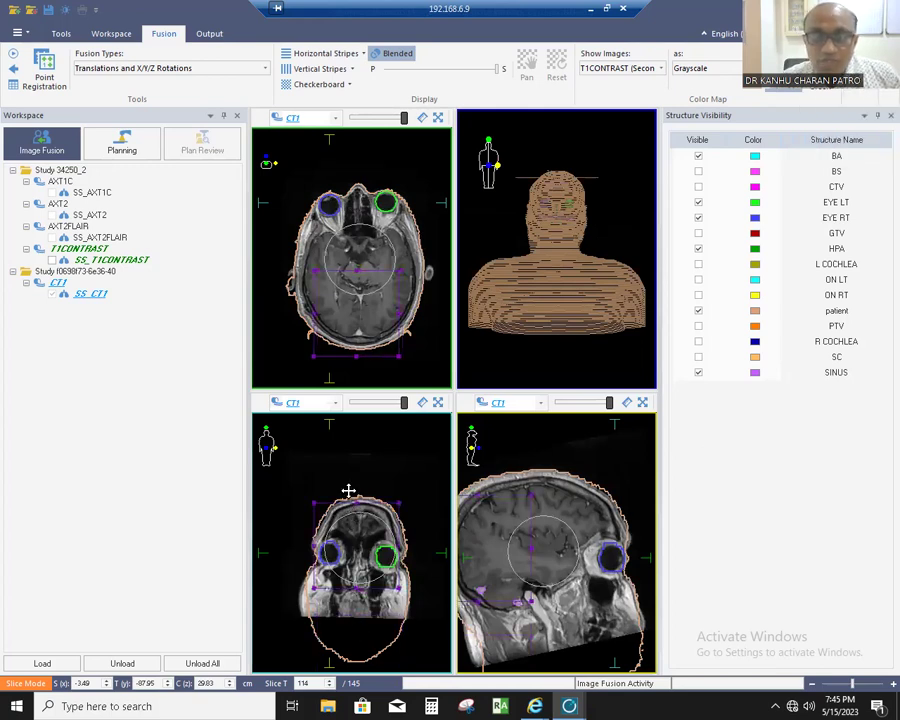
Step: Enlarge the VOI box in the axial view to span the head from the face to the occiput and across both sides
left_click_drag(358, 266, 367, 221)
left_click_drag(374, 173, 375, 176)
left_click_drag(409, 263, 428, 263)
left_click_drag(324, 285, 318, 283)
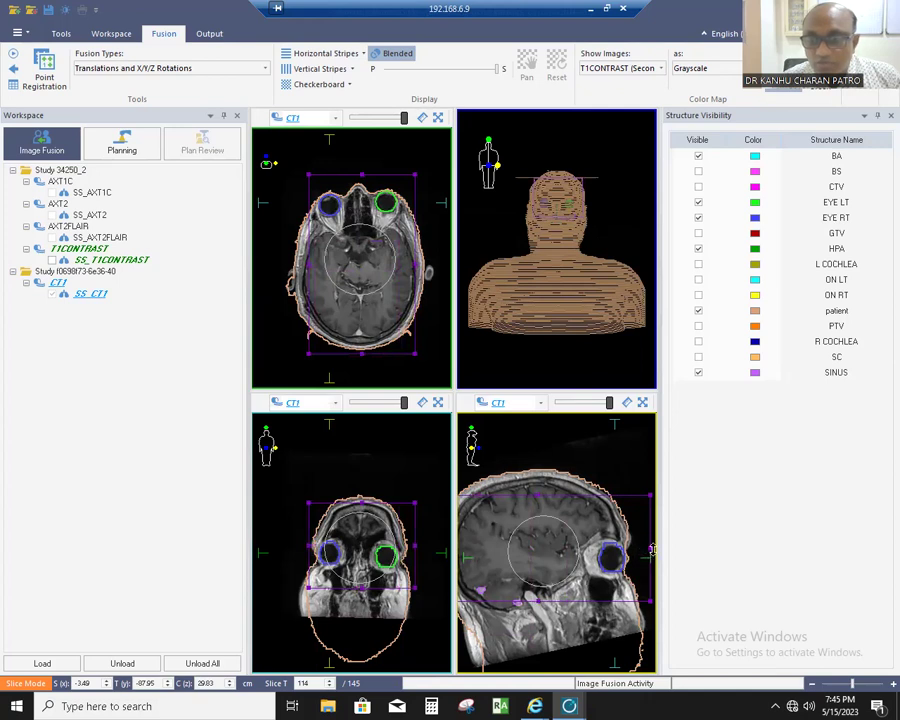
Step: Adjust the VOI box in the sagittal view to cover the front and middle of the skull including the orbit
left_click_drag(642, 601, 615, 598)
mouse_move(503, 555)
left_mouse_down()
mouse_move(530, 554)
mouse_move(506, 558)
left_mouse_up()
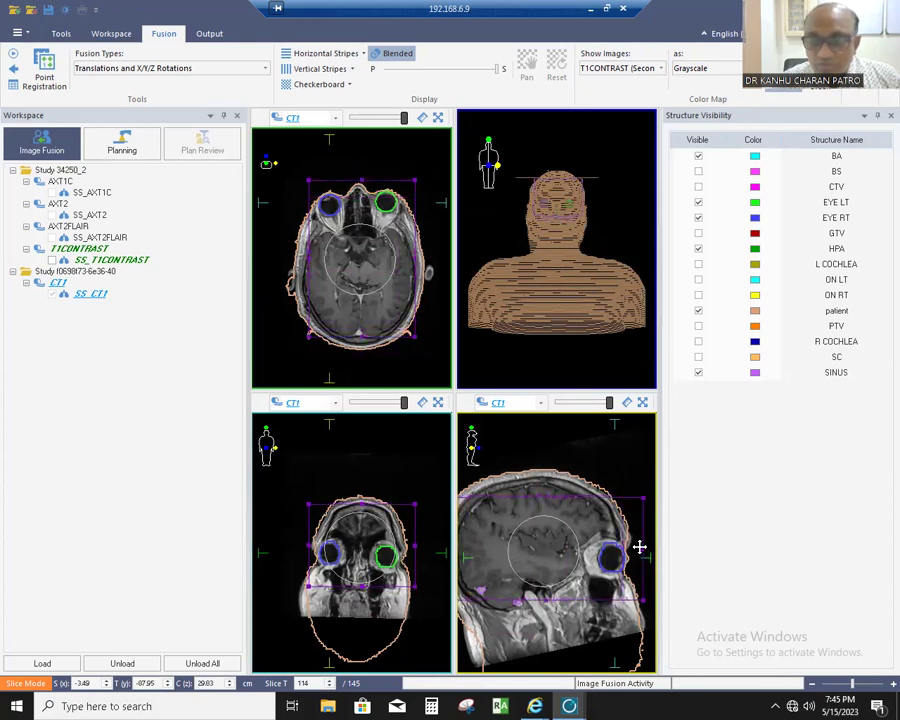
left_click_drag(643, 548, 606, 548)
left_click_drag(534, 548, 554, 552)
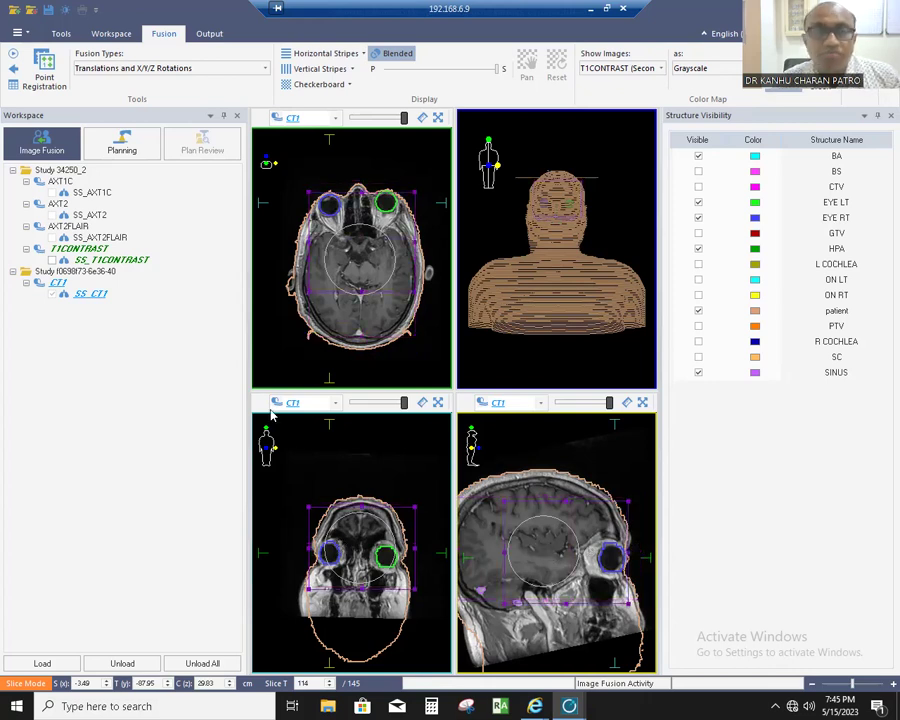
Step: Run the automatic fusion of T1CONTRAST within the VOI, restart it once, and rotate the image slightly in the enlarged axial view
left_click(58, 86)
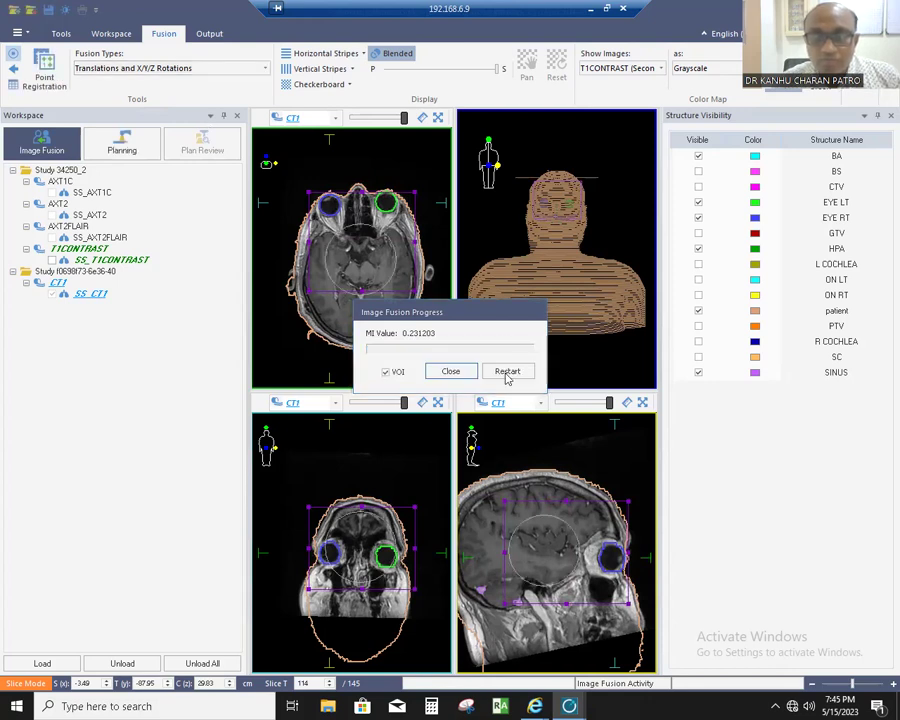
left_click(507, 373)
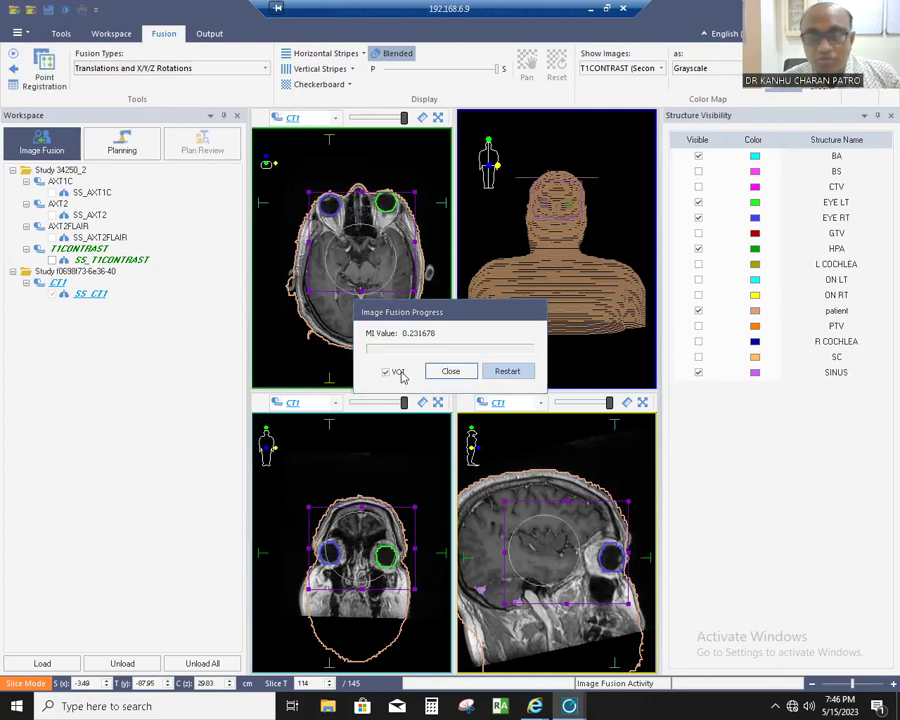
left_click(438, 119)
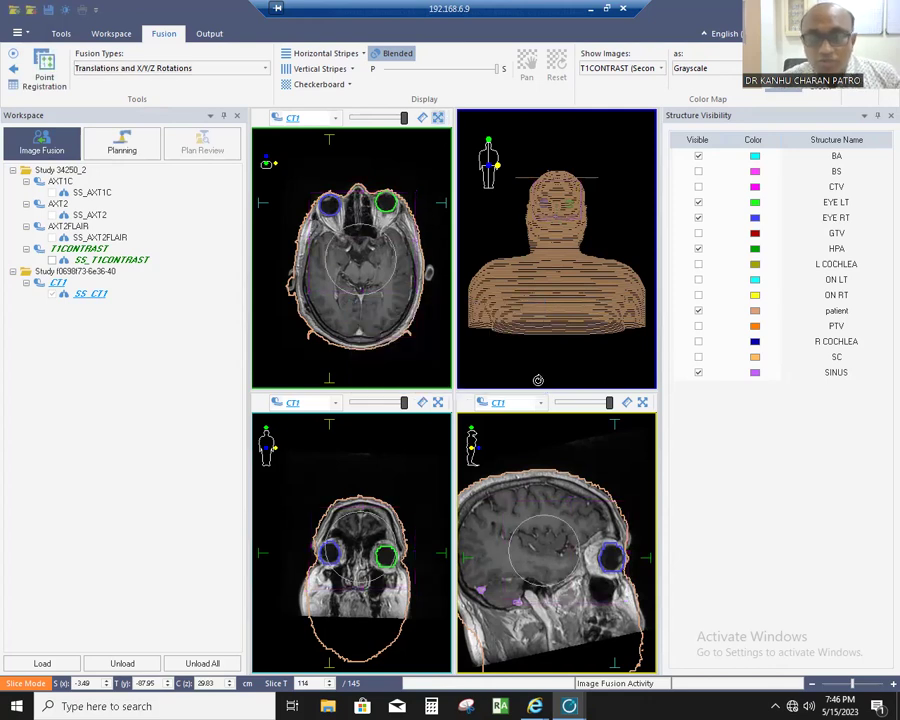
left_click_drag(472, 236, 469, 238)
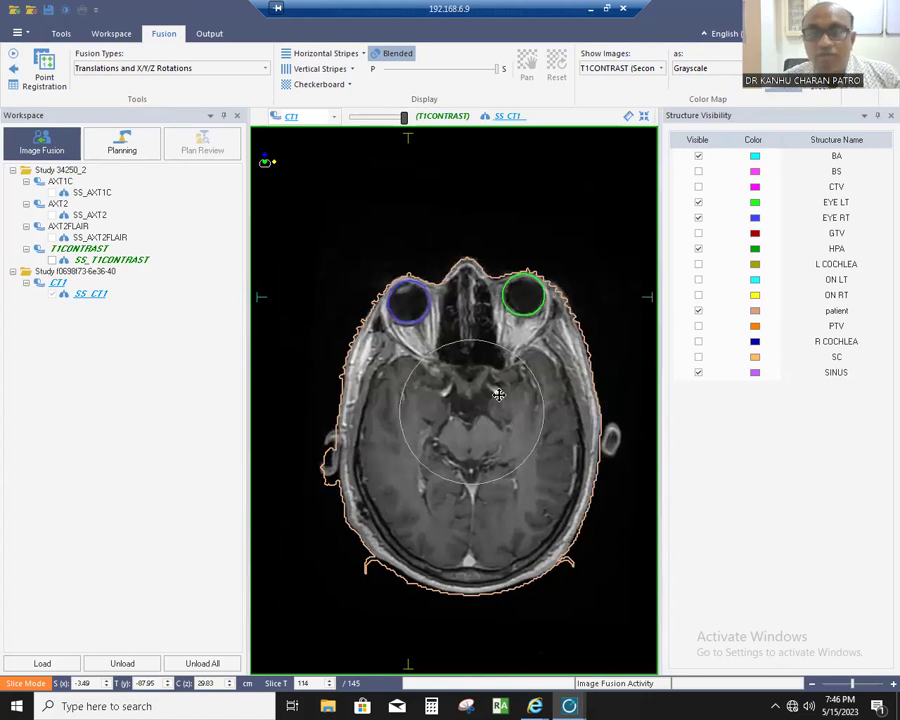
Step: Check the BA, HPA, SINUS and eye contours against the refused T1CONTRAST on axial slices from about 104 to 115
scroll(499, 395, "up", 7)
scroll(498, 395, "down", 7)
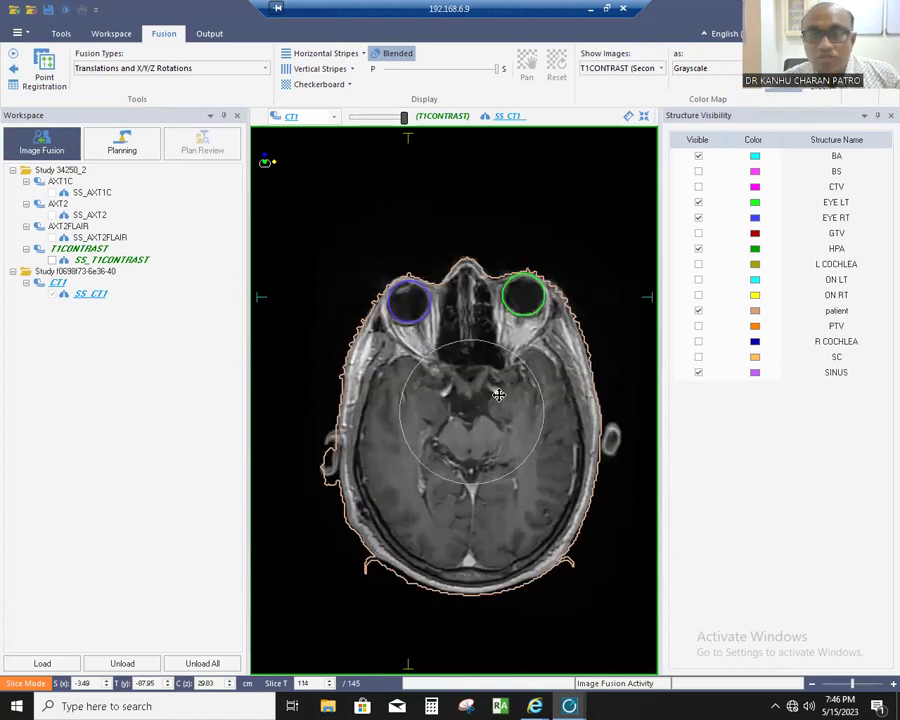
scroll(498, 395, "down", 6)
scroll(499, 395, "down", 9)
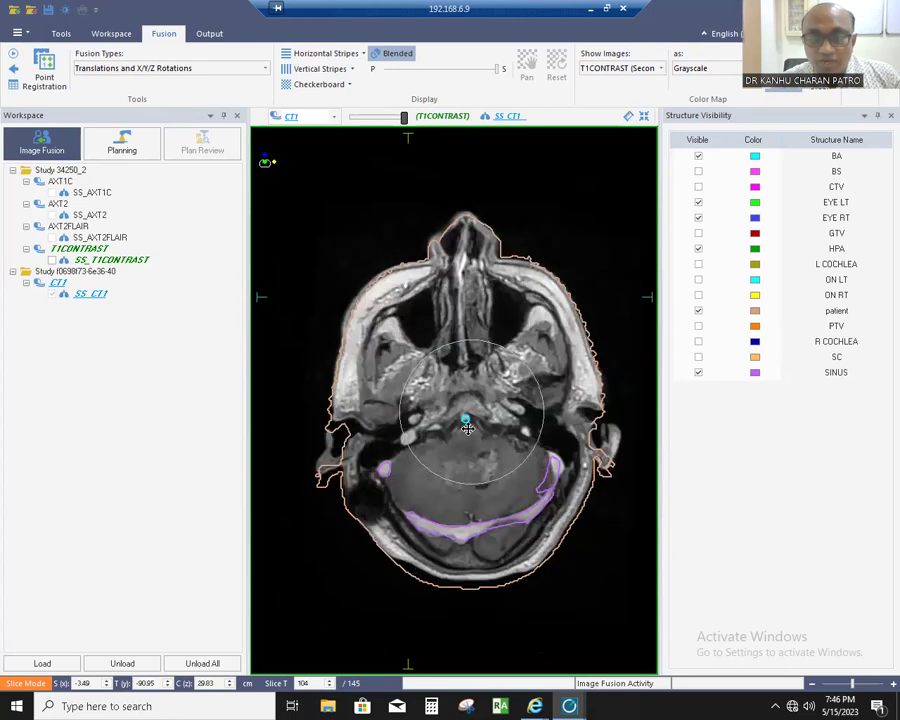
scroll(468, 428, "up", 11)
scroll(467, 428, "down", 5)
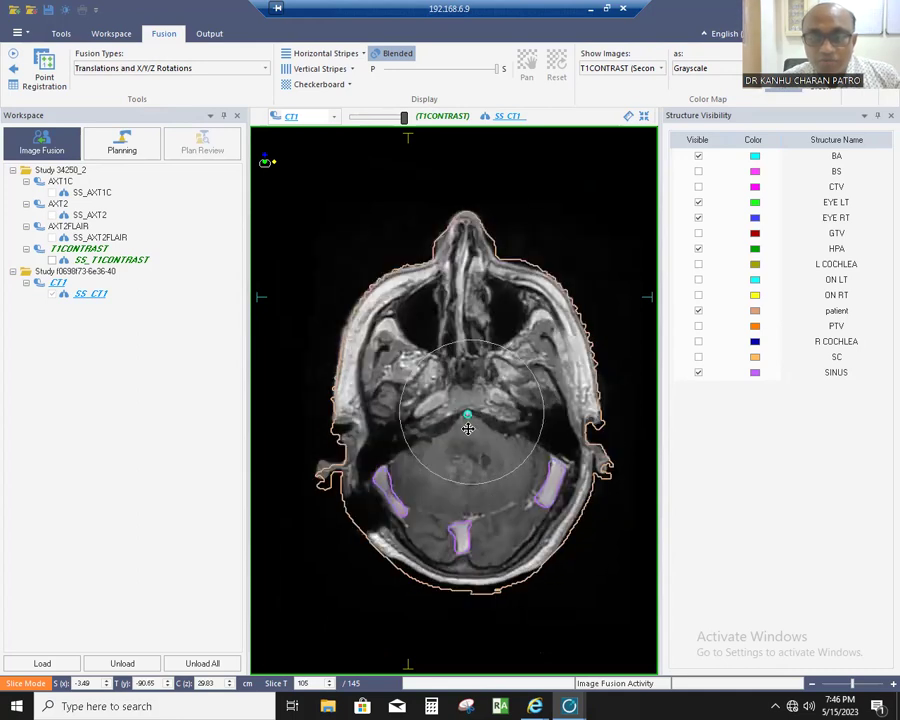
scroll(467, 428, "down", 2)
scroll(467, 428, "up", 11)
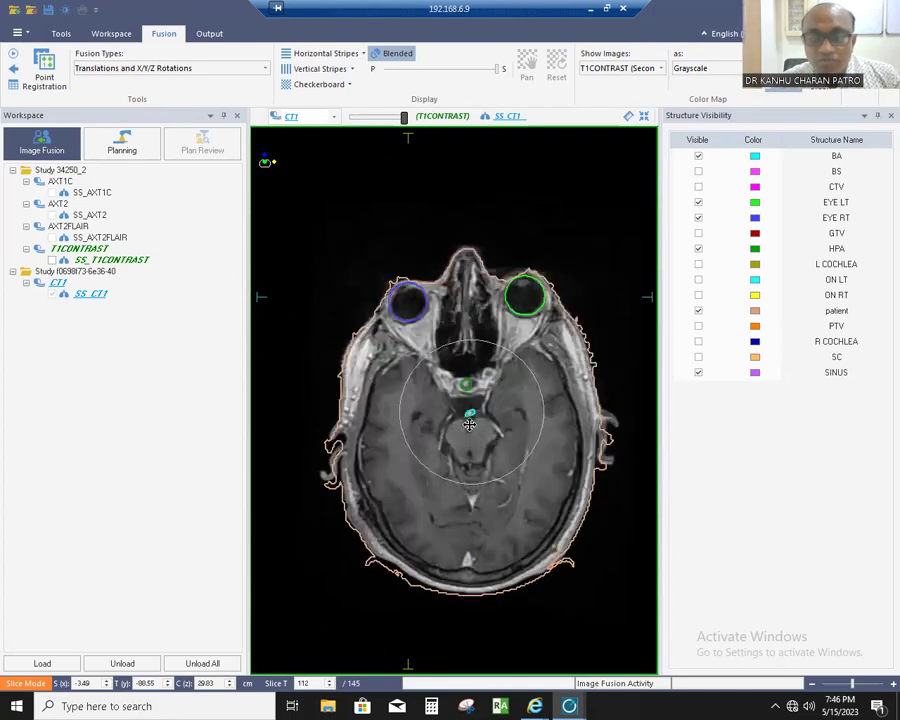
scroll(479, 392, "up", 1)
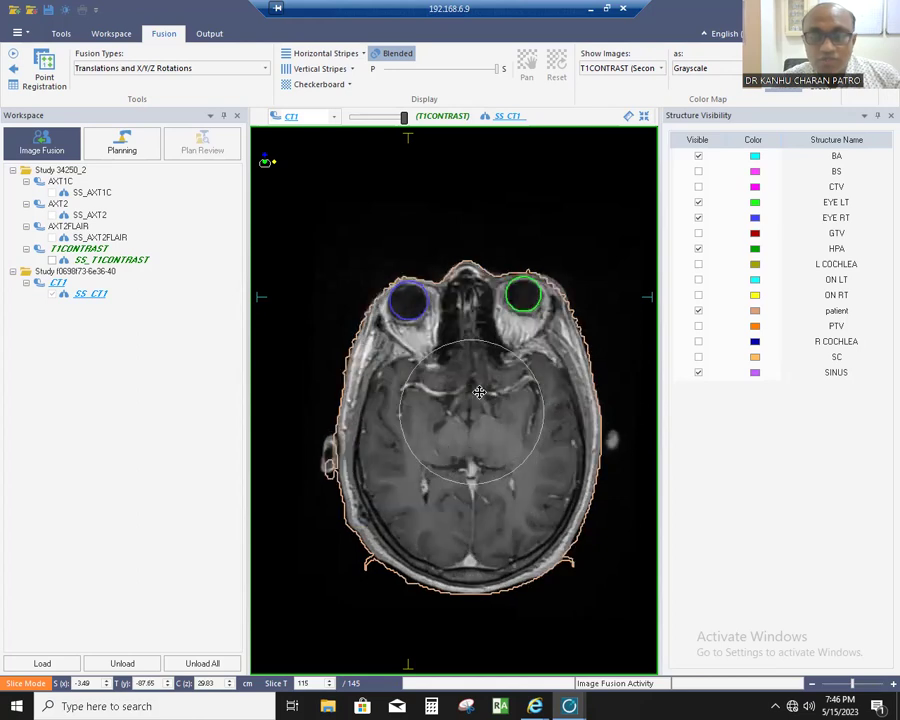
scroll(479, 392, "down", 1)
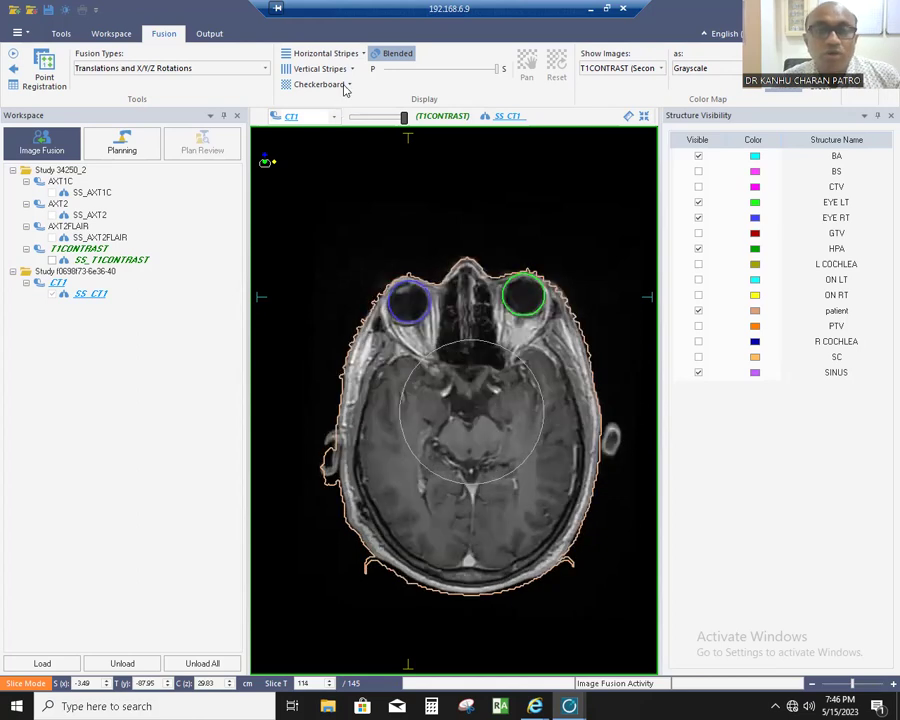
Step: Switch the fusion display from blended to a 2x2 checkerboard of CT and MRI
left_click(345, 88)
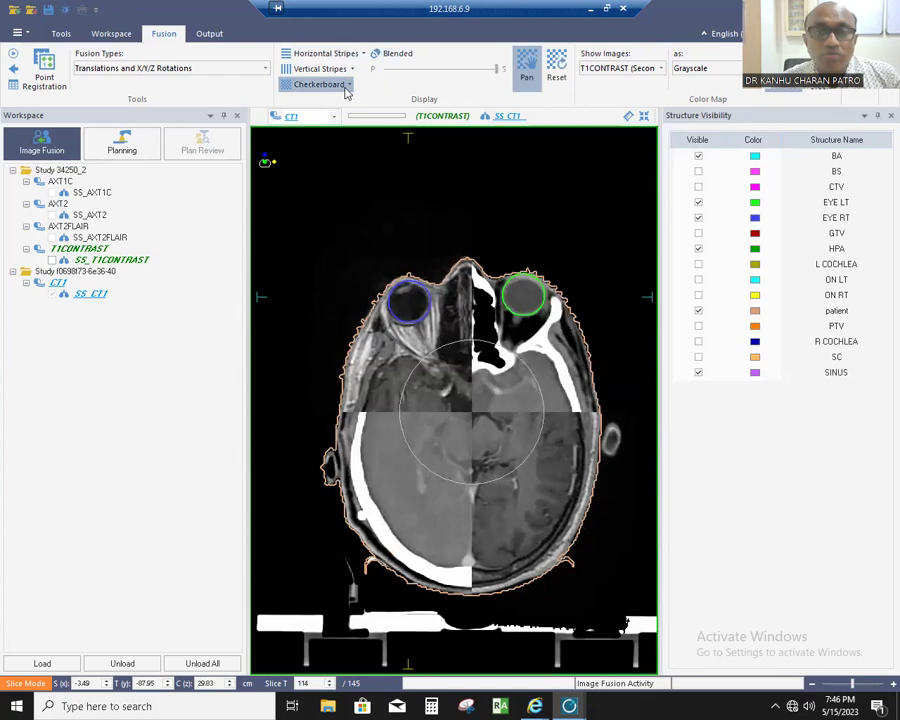
left_click(345, 88)
left_click(349, 86)
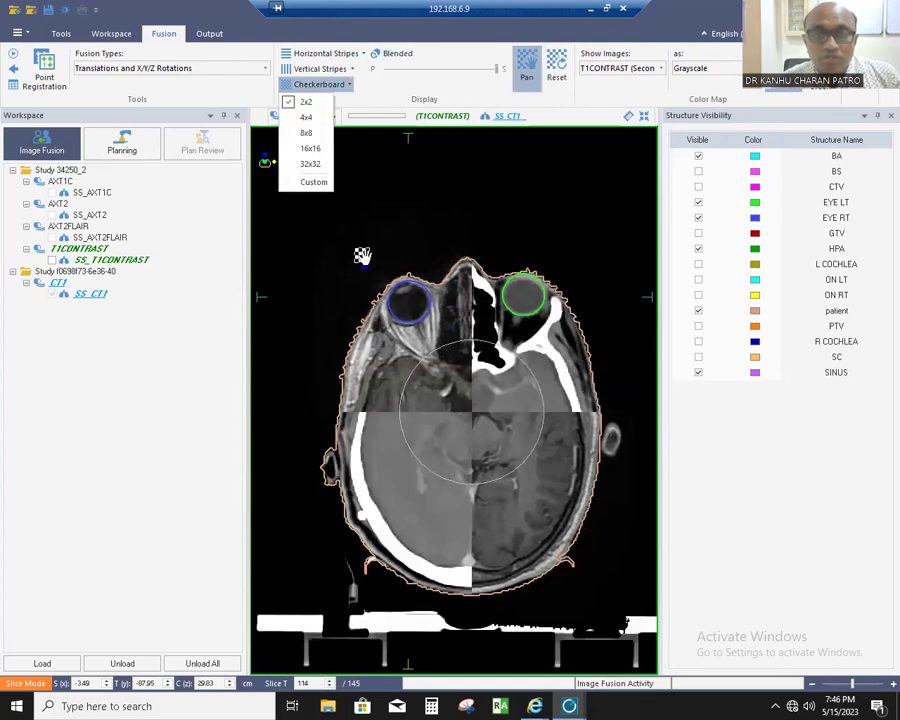
left_click(306, 121)
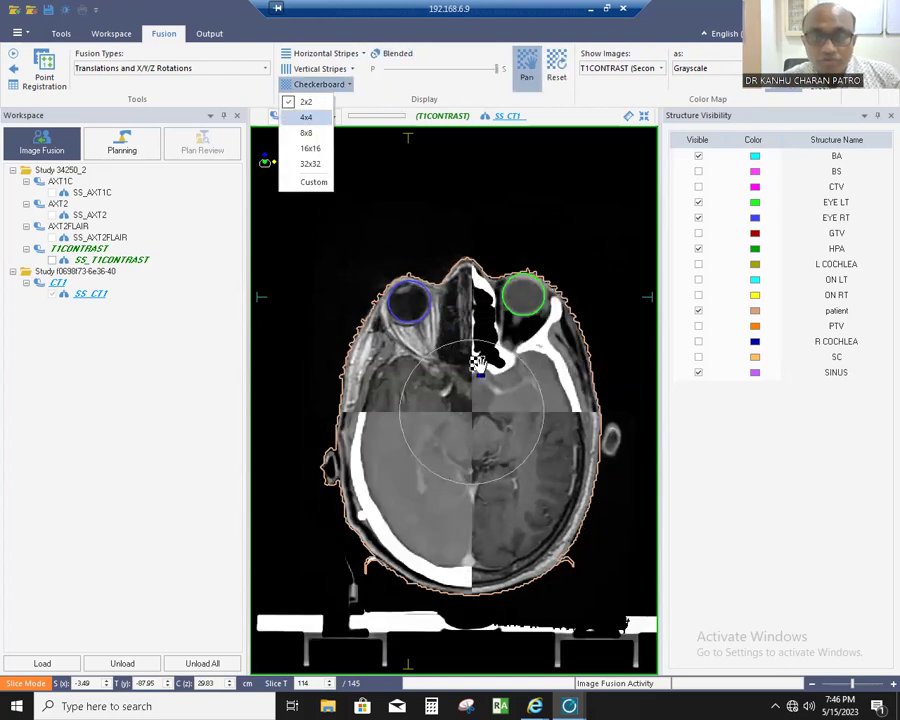
Step: Pan the checkerboard across the axial view and compare CT-MRI alignment at the skull base down to about slice 102
left_click_drag(493, 402, 593, 455)
scroll(593, 456, "down", 6)
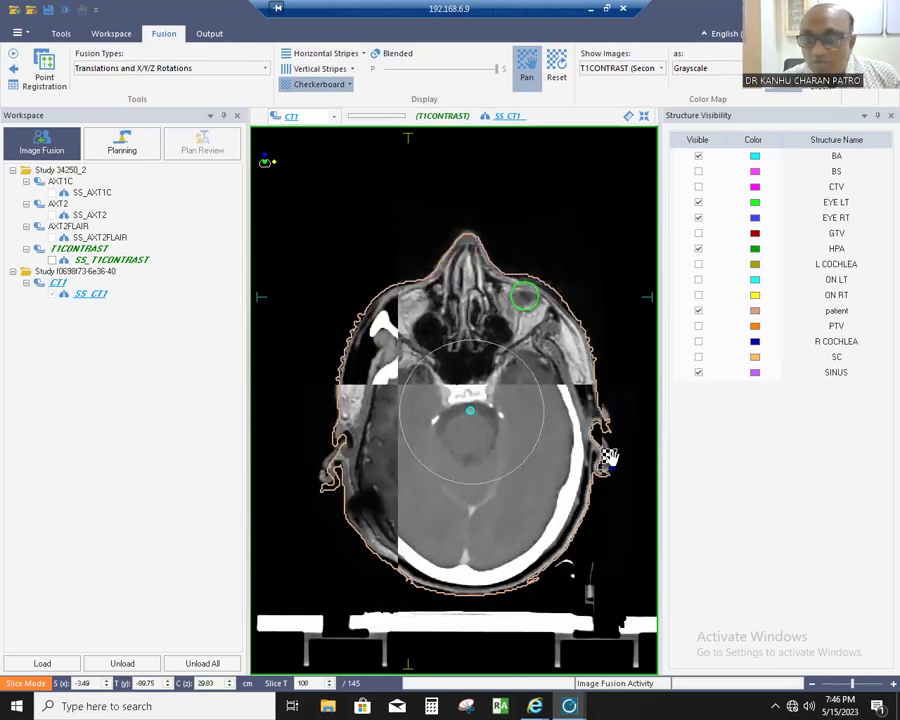
scroll(577, 432, "down", 3)
scroll(580, 431, "down", 2)
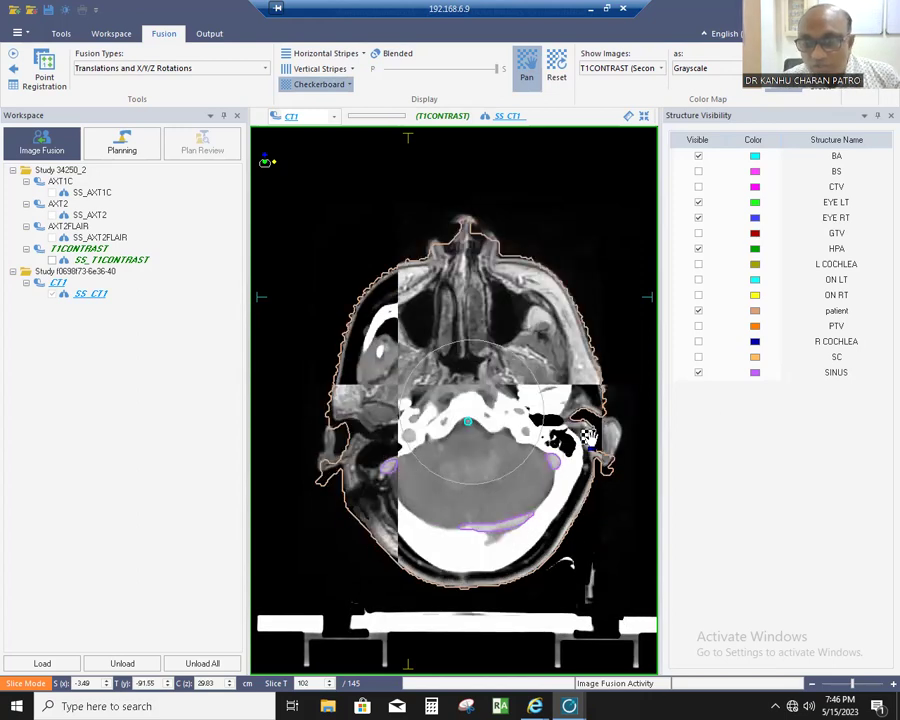
scroll(592, 448, "up", 1)
left_click_drag(586, 517, 600, 470)
Step: Move the checkerboard boundaries over the brain and orbits while comparing CT and MRI on axial slices up to 113
scroll(596, 470, "up", 7)
scroll(516, 448, "down", 3)
left_click_drag(516, 452, 588, 472)
scroll(579, 474, "down", 6)
left_click_drag(515, 447, 526, 404)
scroll(516, 451, "up", 11)
left_click_drag(553, 328, 404, 464)
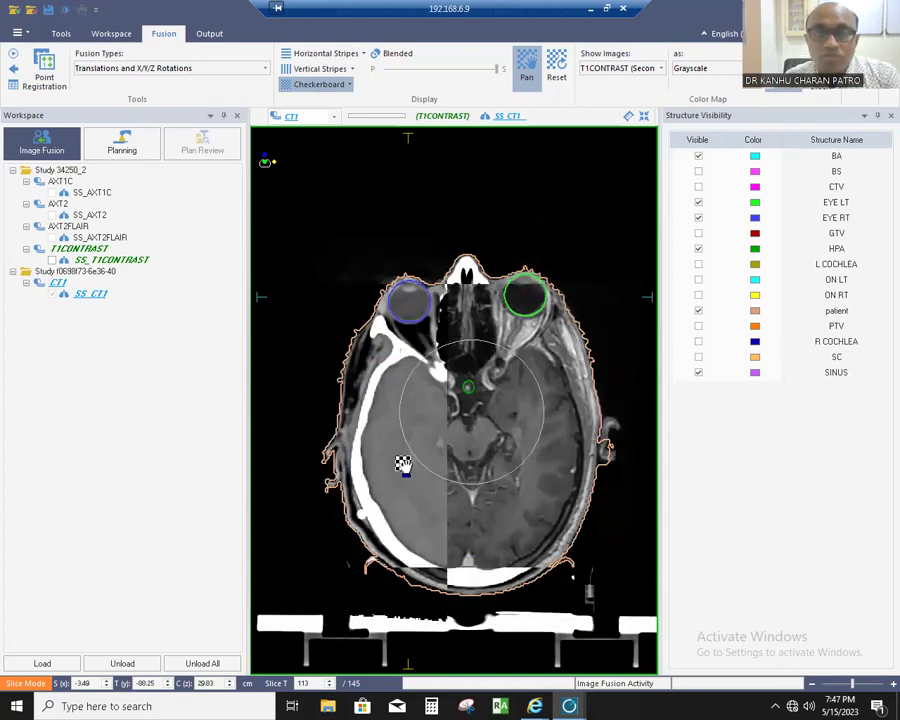
Step: Change the fusion checkerboard to 8x8 and shift its pattern to compare CT and MRI on axial slice 113
left_click(350, 86)
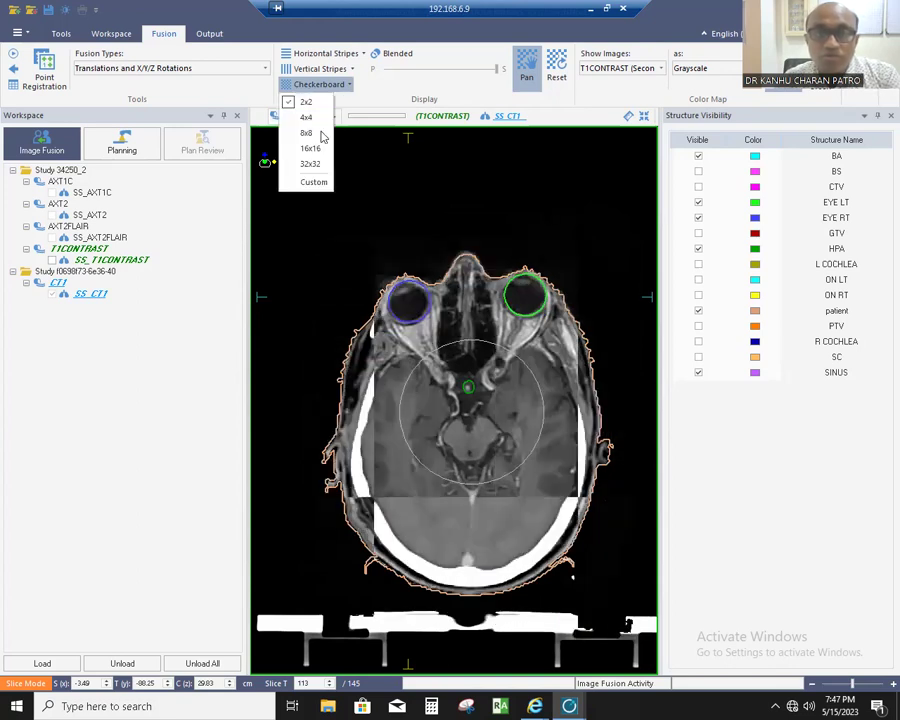
left_click(322, 133)
left_click_drag(620, 454, 555, 564)
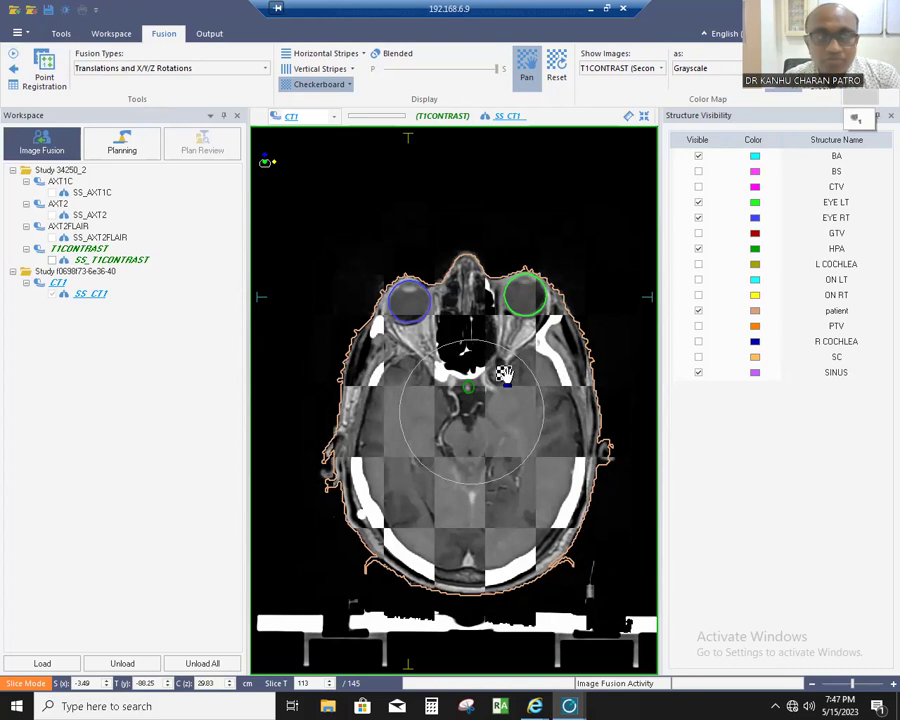
Step: Run the automatic CT-MRI registration with translations and X/Y/Z rotations, stop it and close the fusion progress dialog
left_click(14, 55)
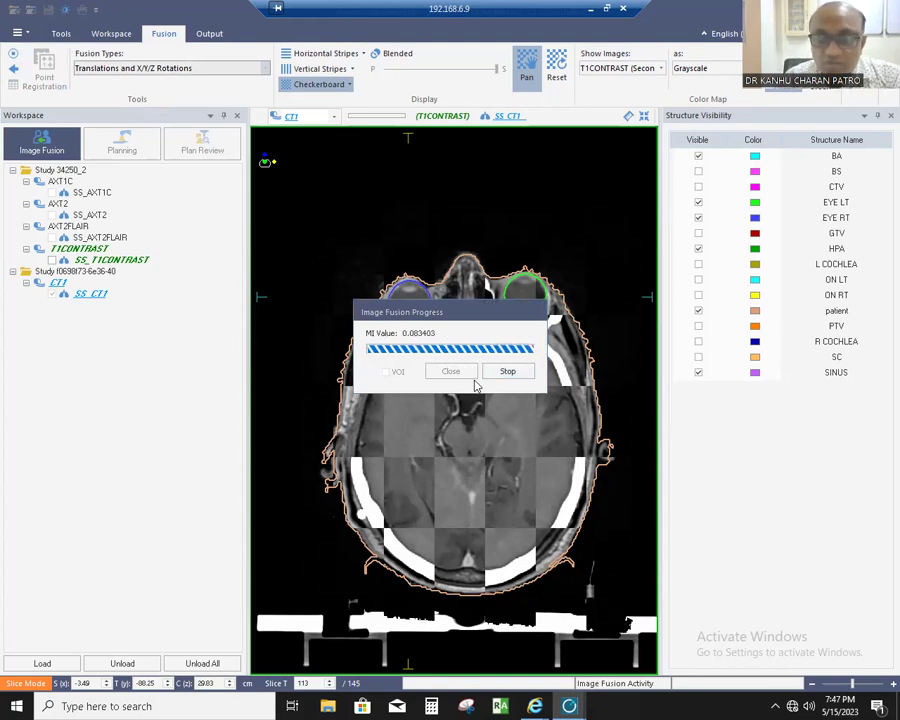
left_click(512, 377)
left_click(510, 373)
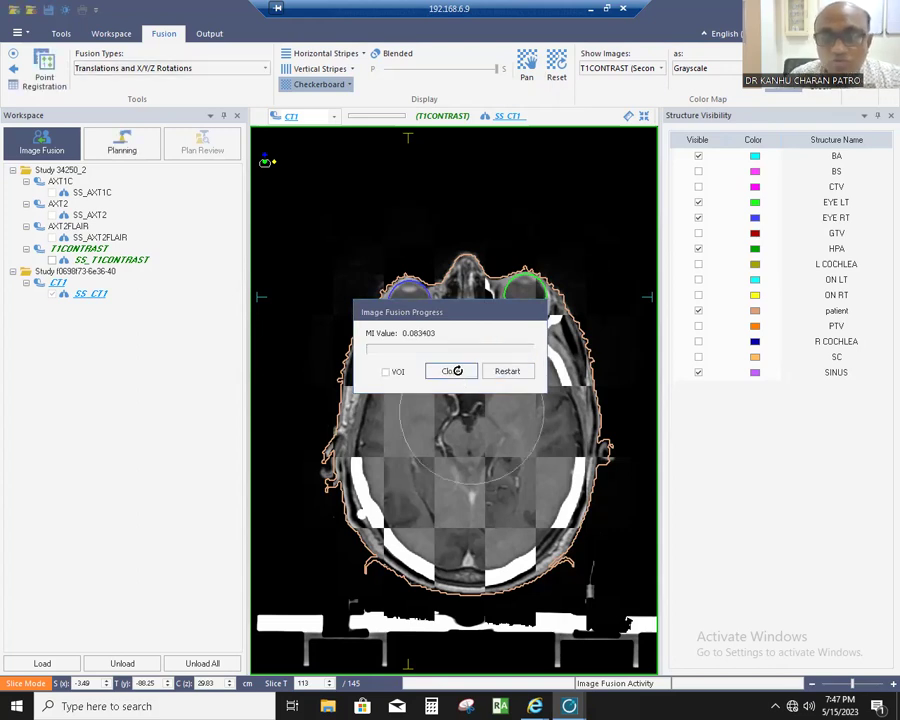
left_click(452, 371)
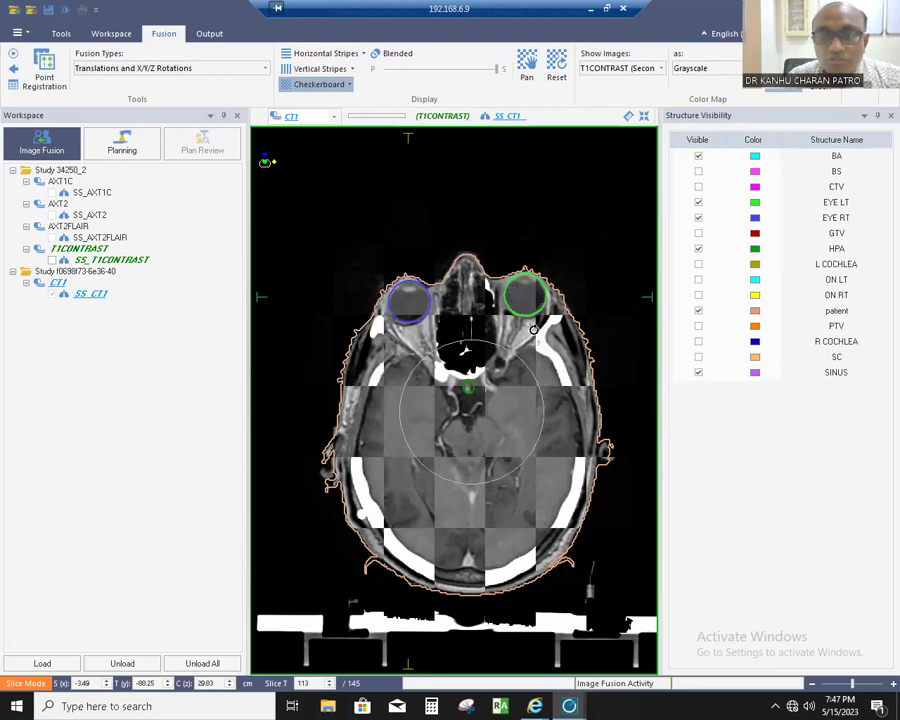
Step: Adjust the T1CONTRAST image slightly by hand and rerun the automatic registration without the VOI option, moving the progress dialog off the orbits
left_click_drag(534, 330, 535, 335)
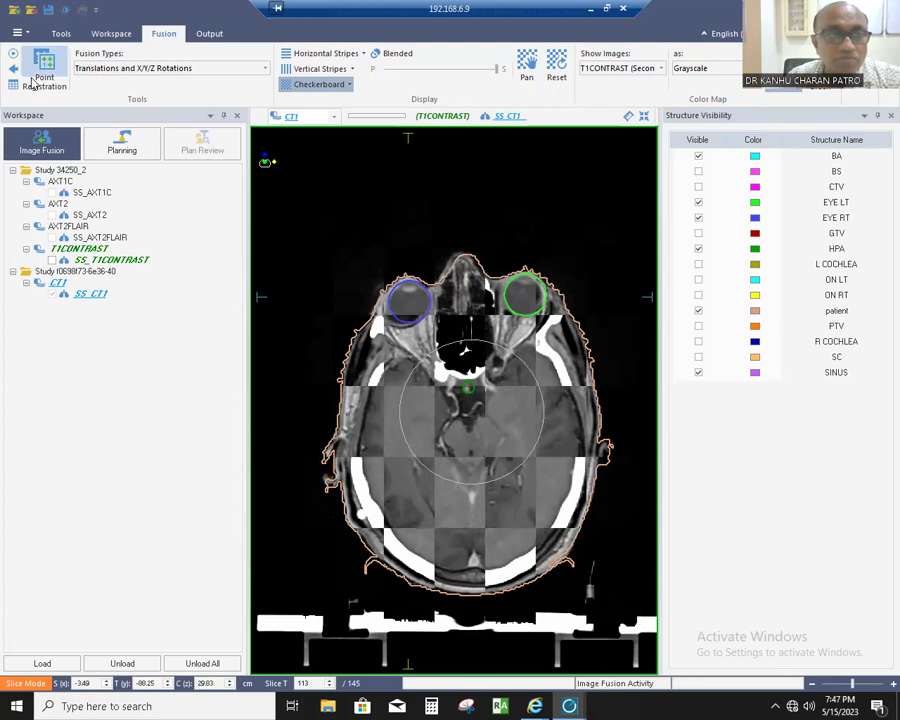
left_click(14, 54)
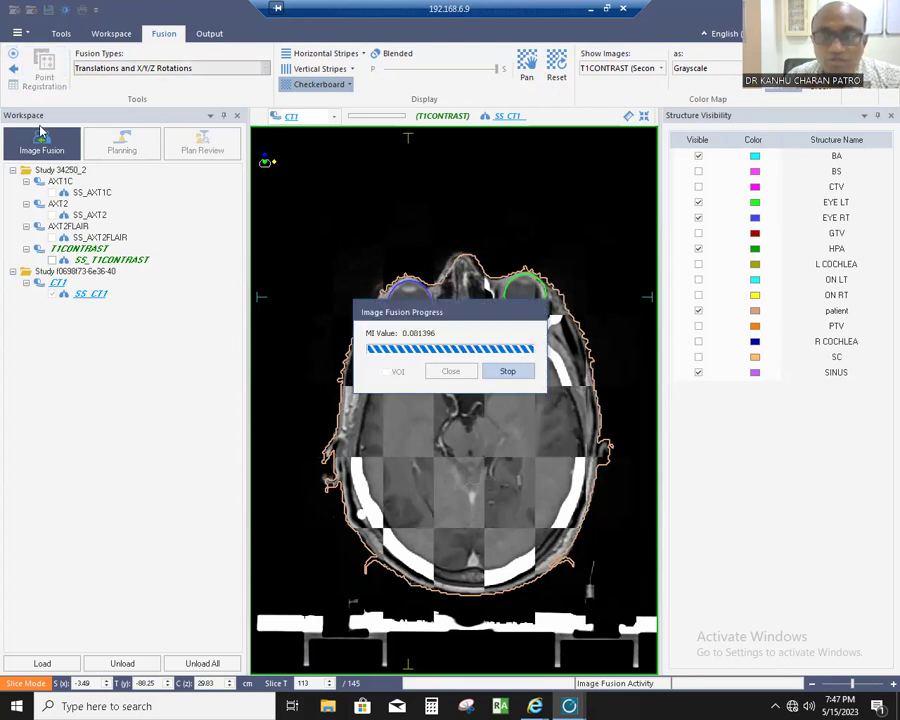
left_click_drag(451, 305, 457, 157)
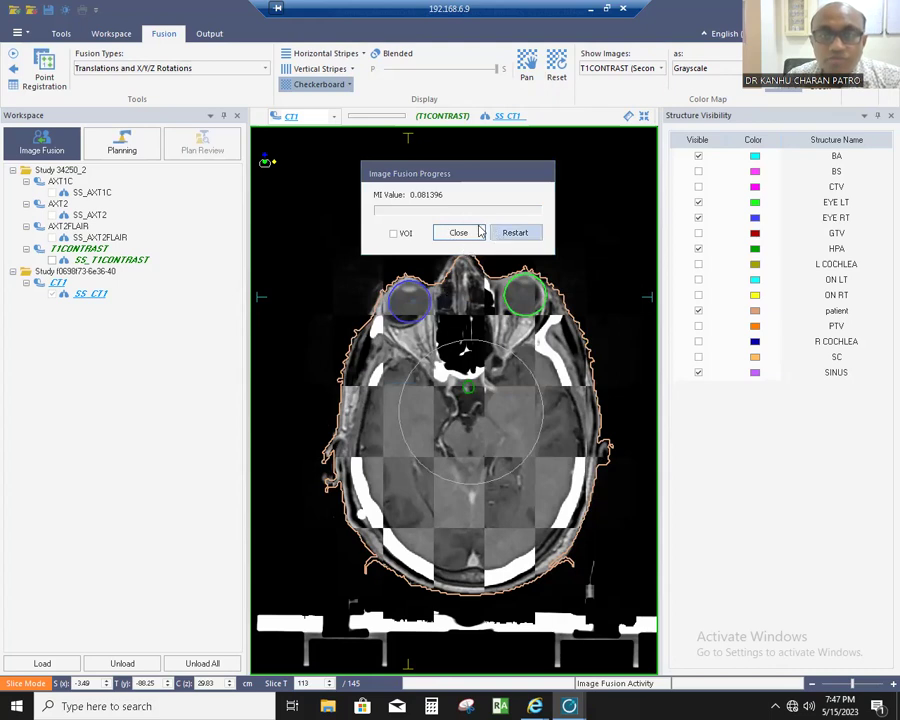
left_click(477, 227)
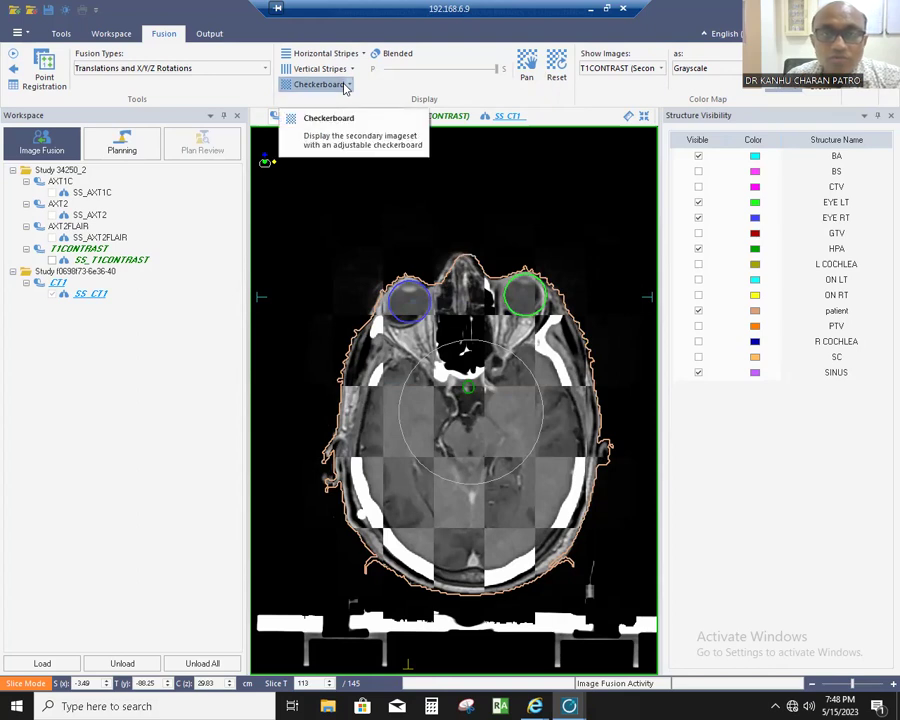
Step: Switch the fusion display to blended and manually realign the T1CONTRAST image with the patient and eye contours
left_click(397, 54)
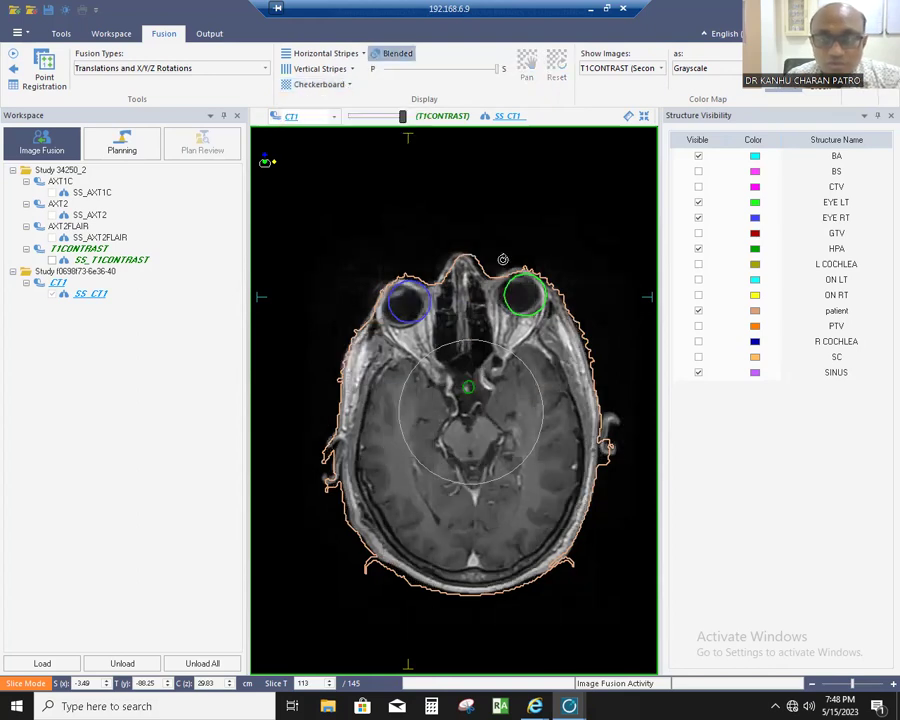
left_click_drag(510, 259, 509, 276)
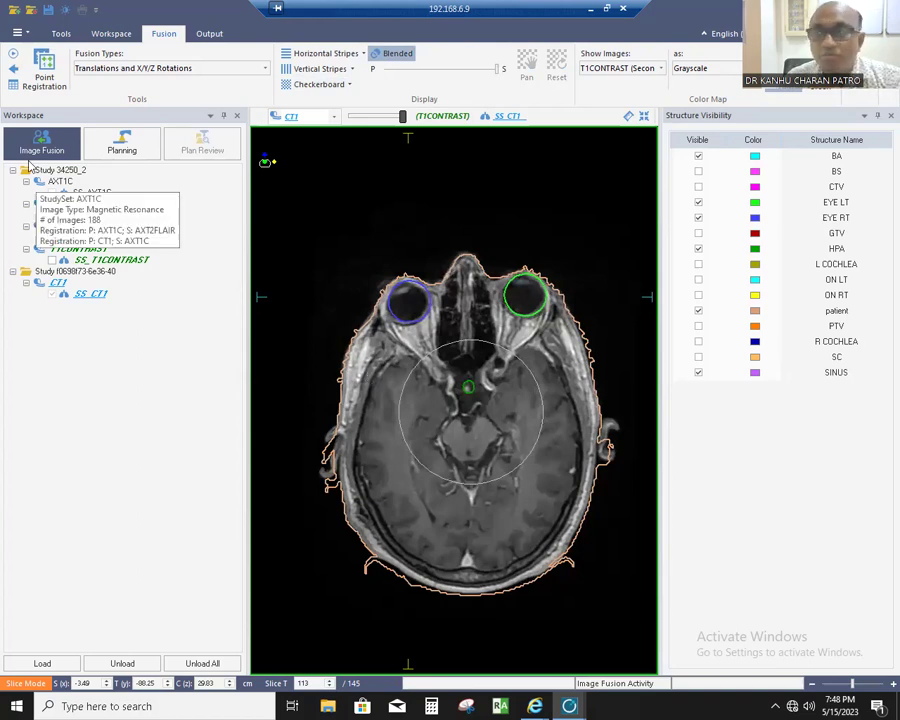
Step: Show the volume of interest box on the axial slice and return the fusion display to checkerboard
left_click(862, 93)
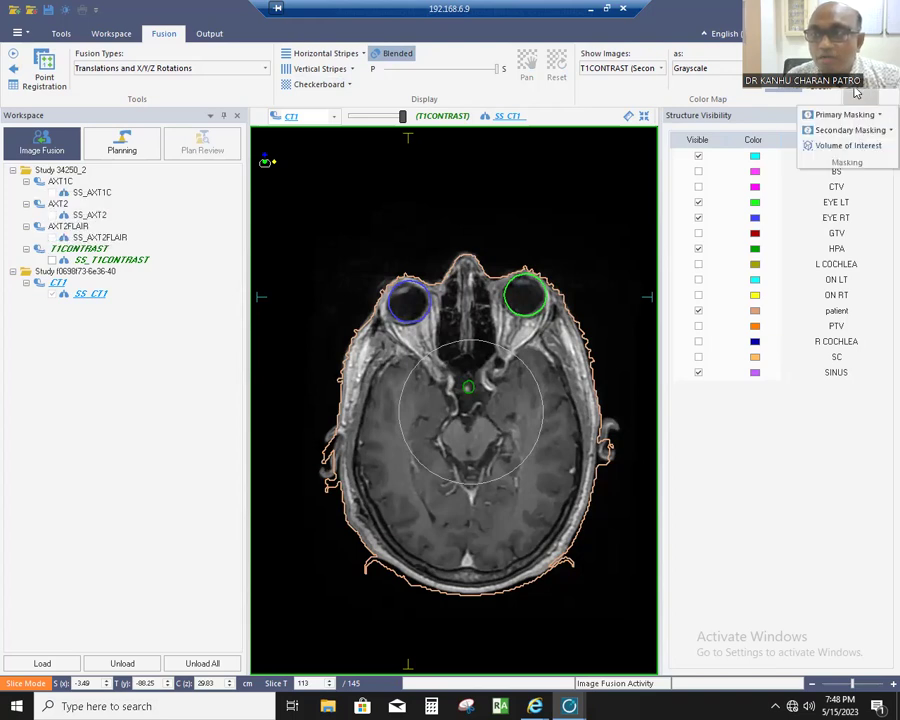
left_click(850, 147)
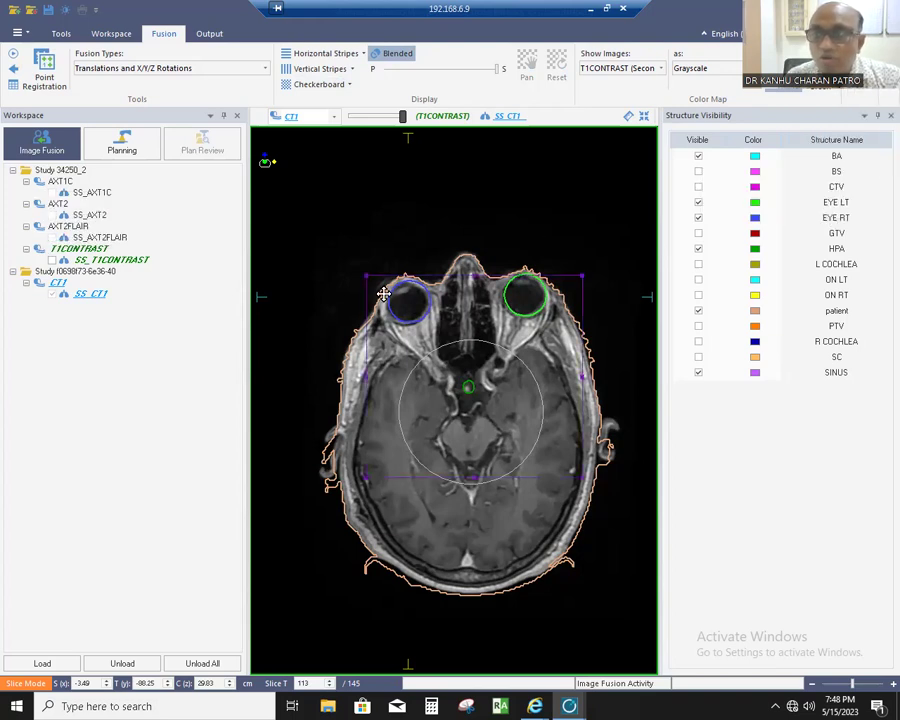
left_click(316, 84)
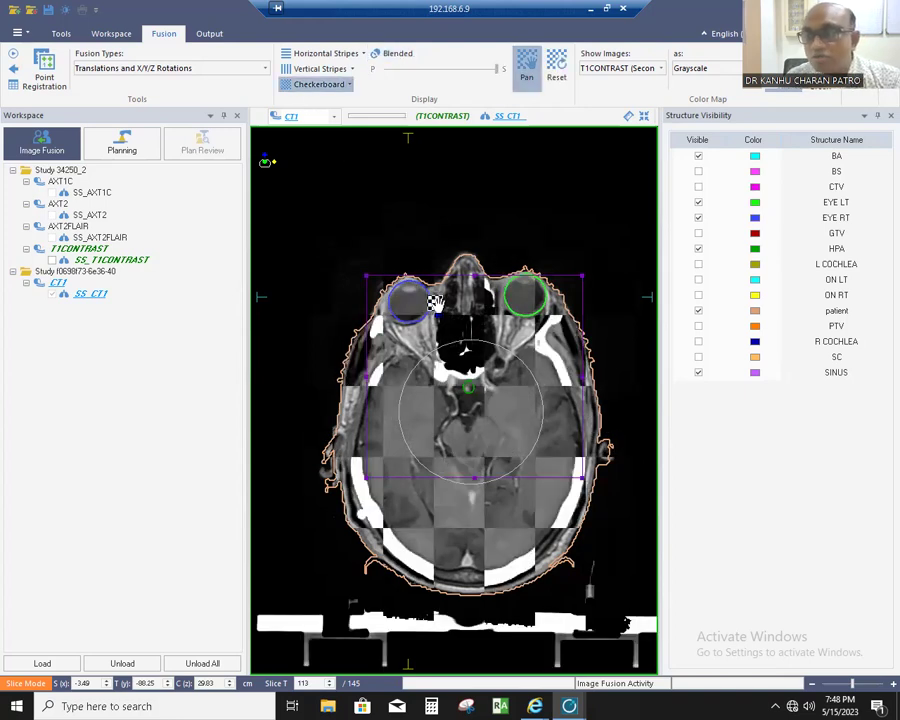